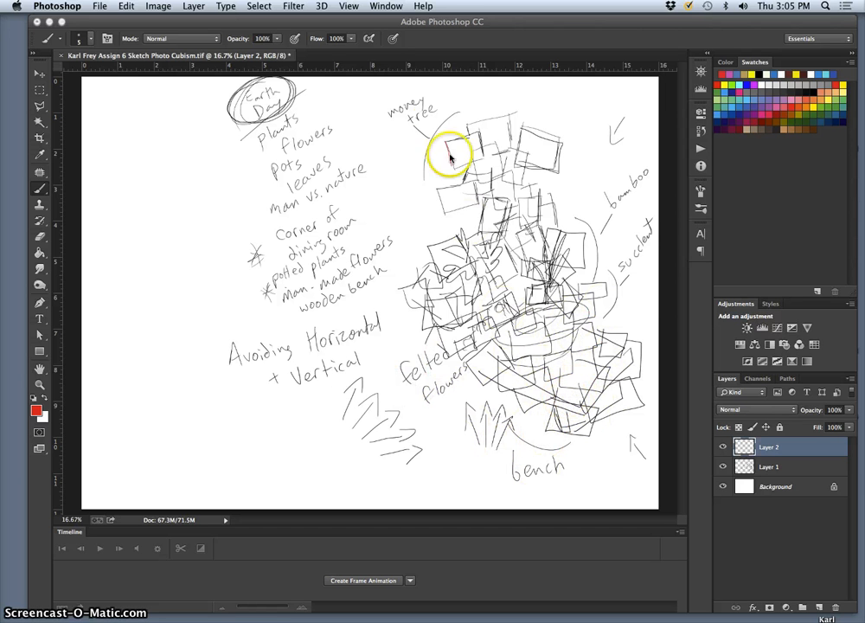
Trace the outer silhouette of the cubist plant-and-bench sketch in red on Layer 2 with a 96 px brush, and save the document.
left_click_drag(443, 141, 449, 159)
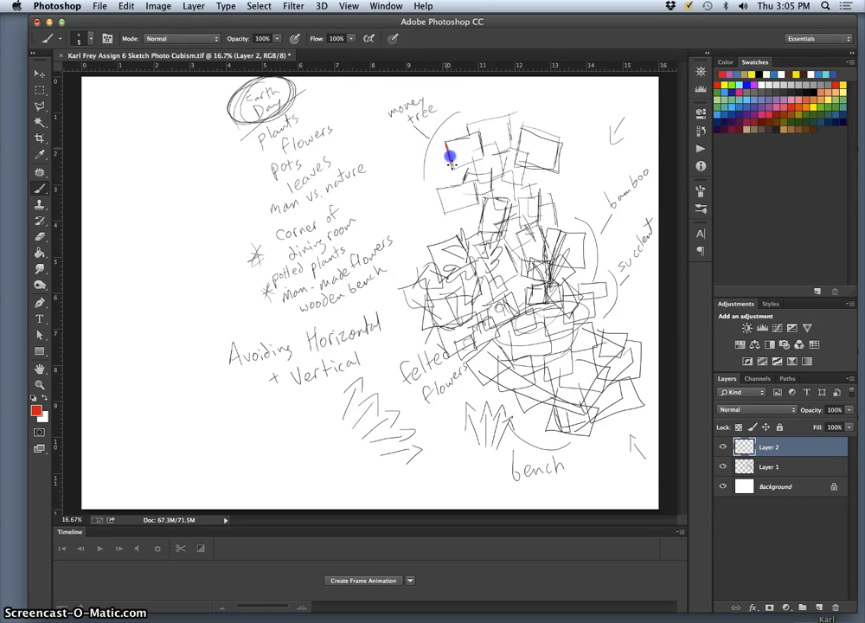
left_click(78, 38)
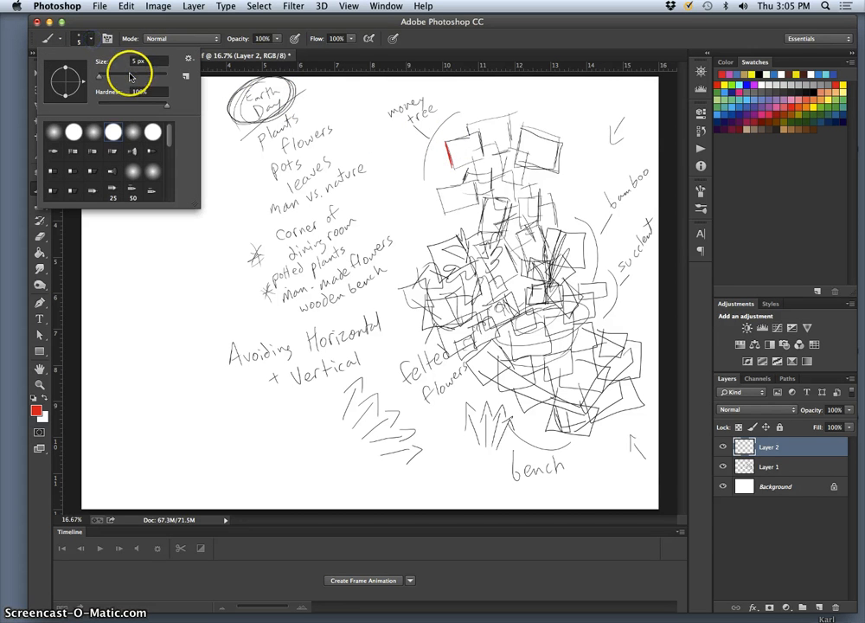
left_click(130, 77)
left_click_drag(442, 144, 449, 160)
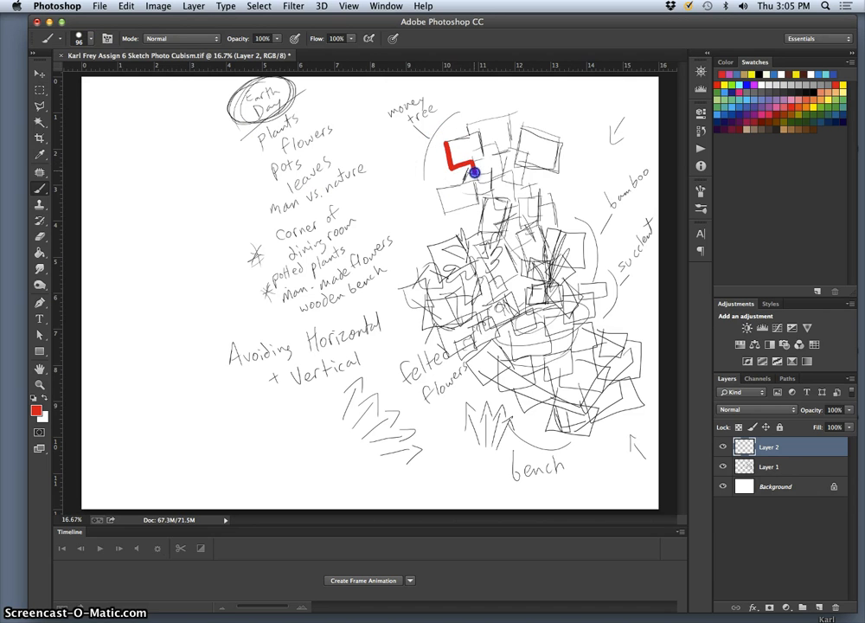
left_click_drag(468, 170, 465, 179)
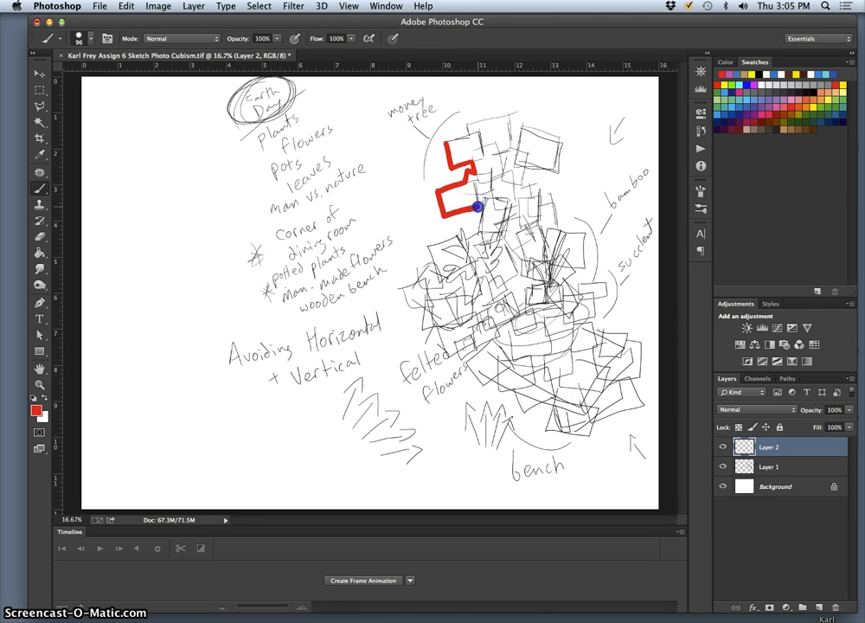
left_click_drag(471, 199, 481, 198)
left_click_drag(486, 196, 483, 215)
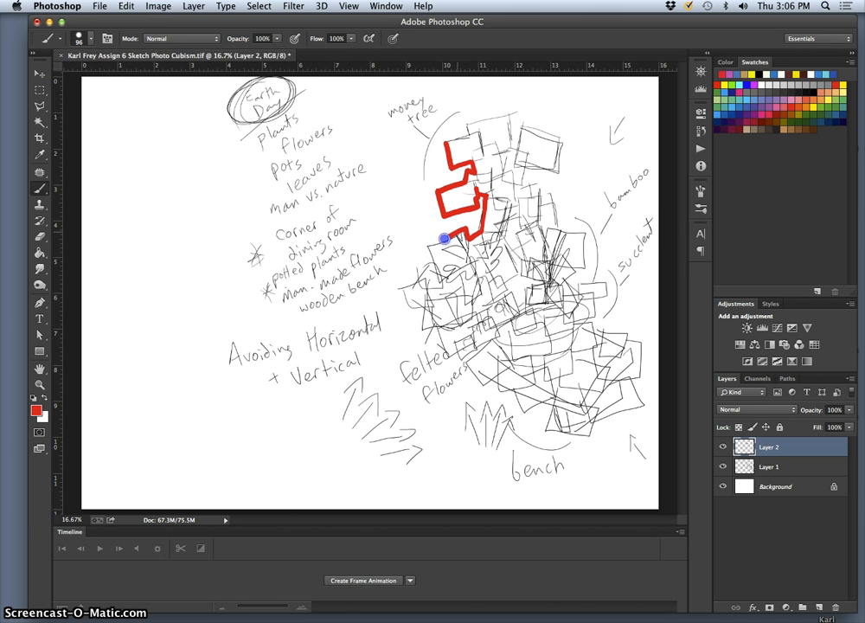
left_click_drag(432, 263, 427, 270)
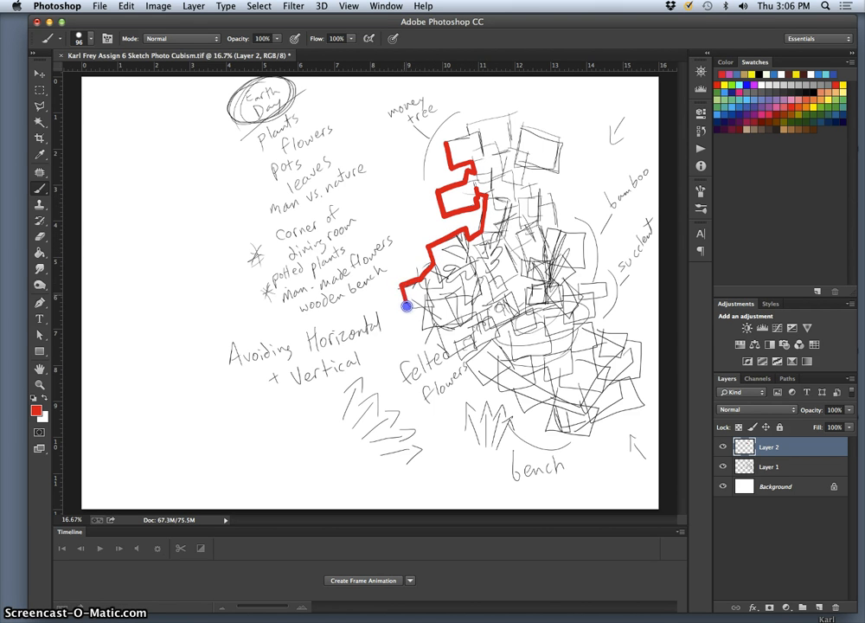
left_click_drag(421, 309, 423, 330)
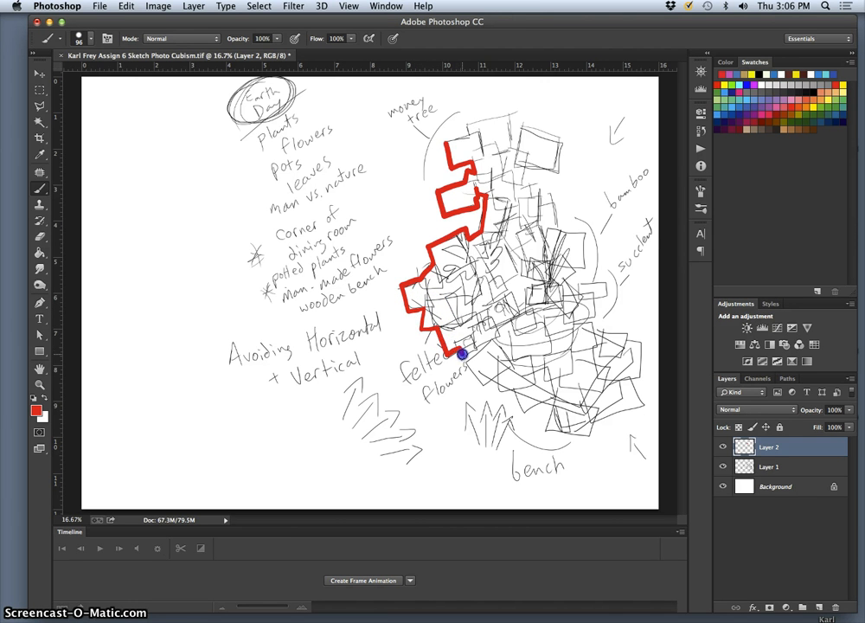
left_click_drag(488, 343, 469, 360)
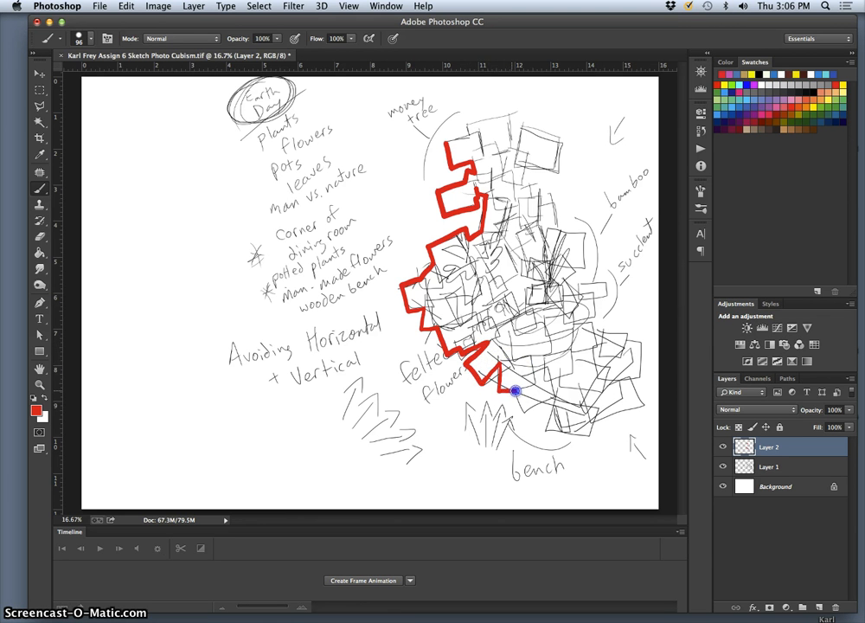
left_click_drag(520, 405, 523, 412)
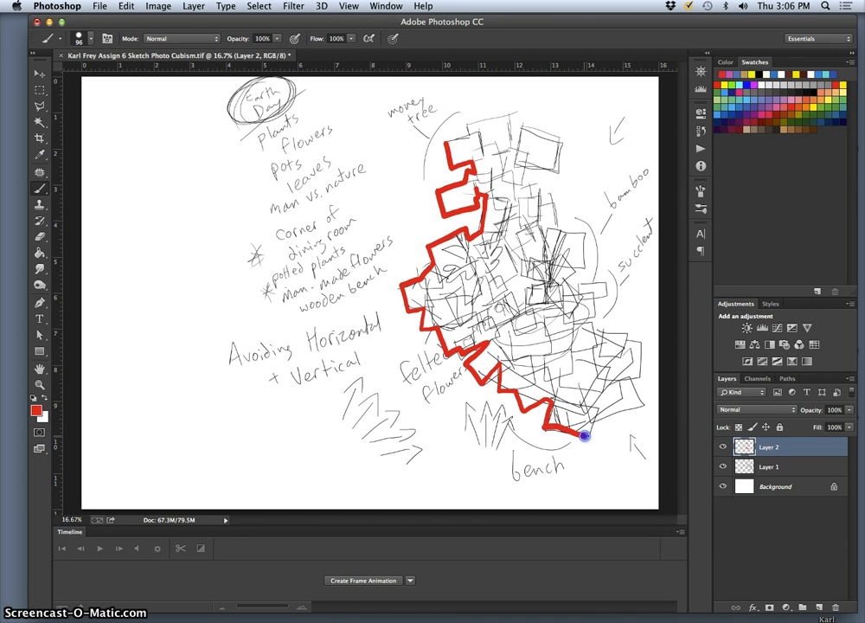
left_click_drag(593, 421, 639, 406)
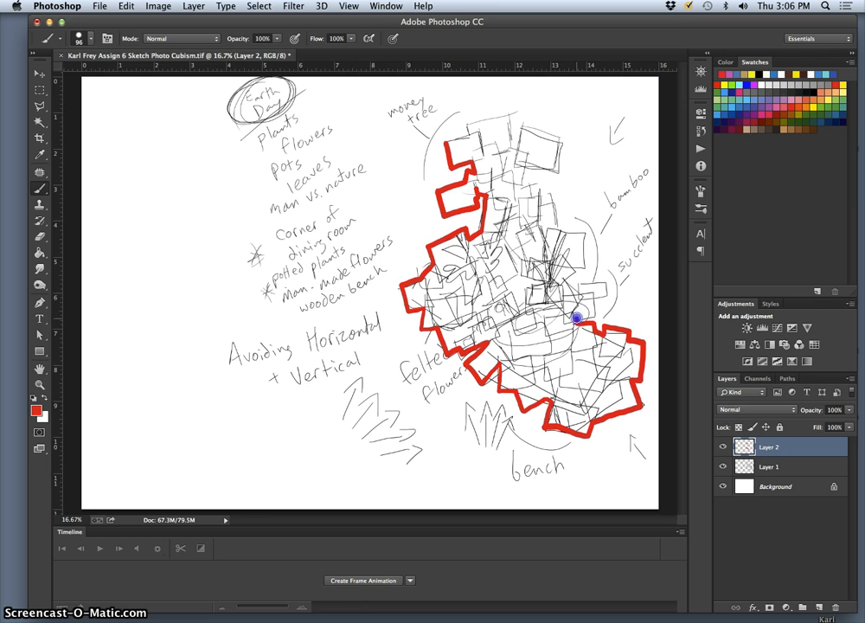
left_click_drag(596, 299, 606, 298)
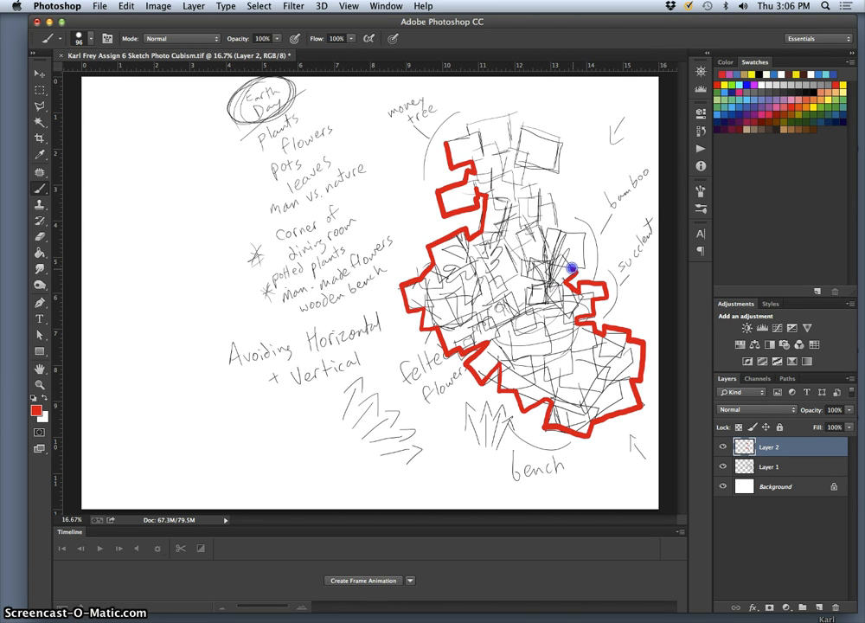
left_click_drag(584, 269, 583, 259)
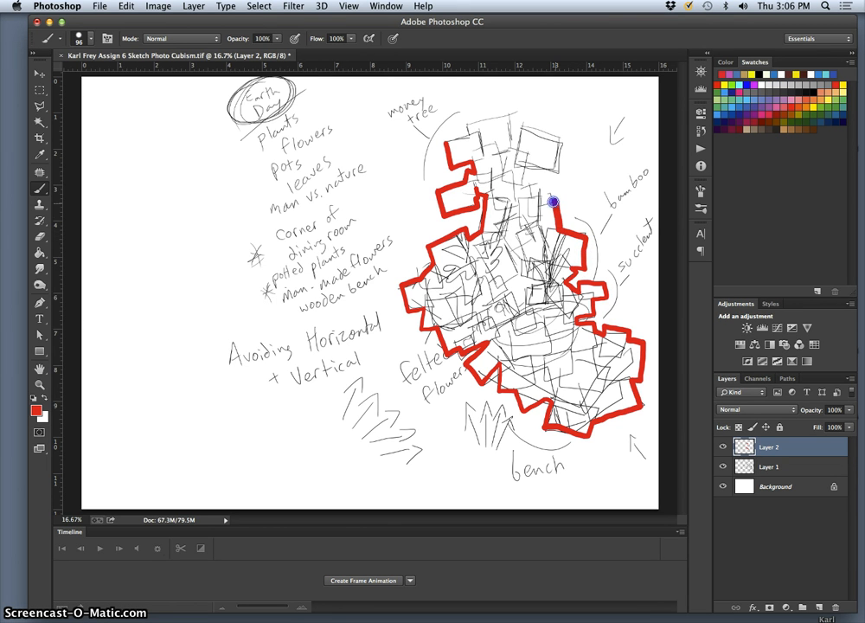
left_click_drag(532, 196, 526, 186)
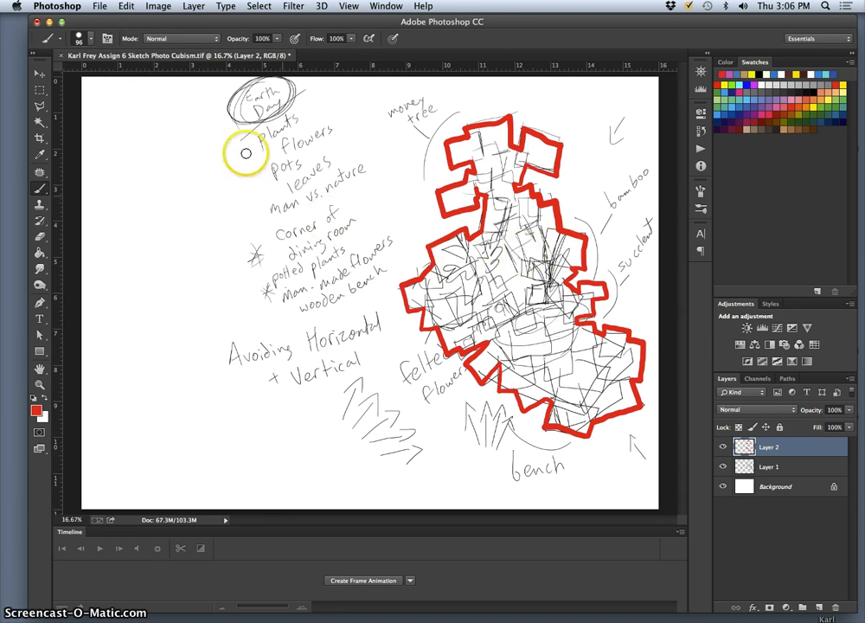
left_click(96, 7)
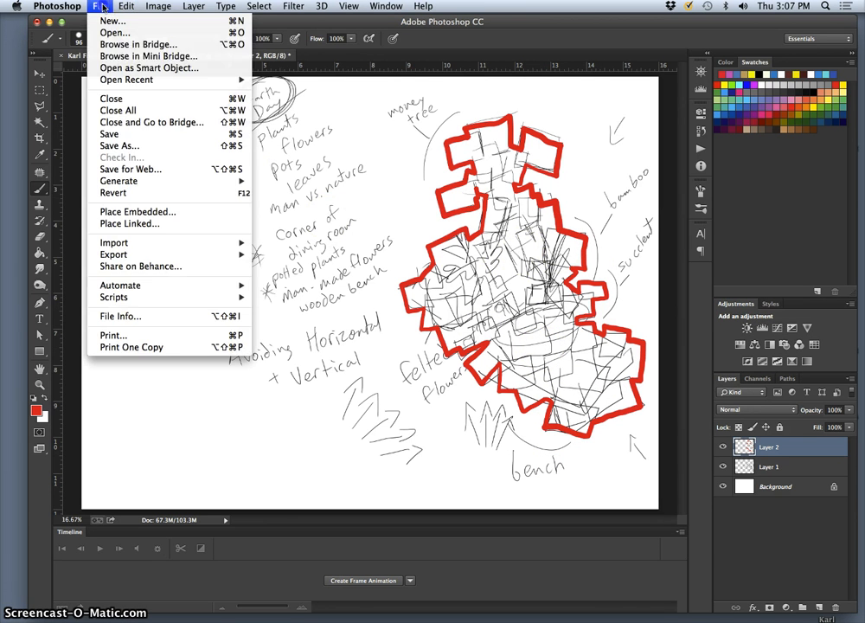
left_click(130, 136)
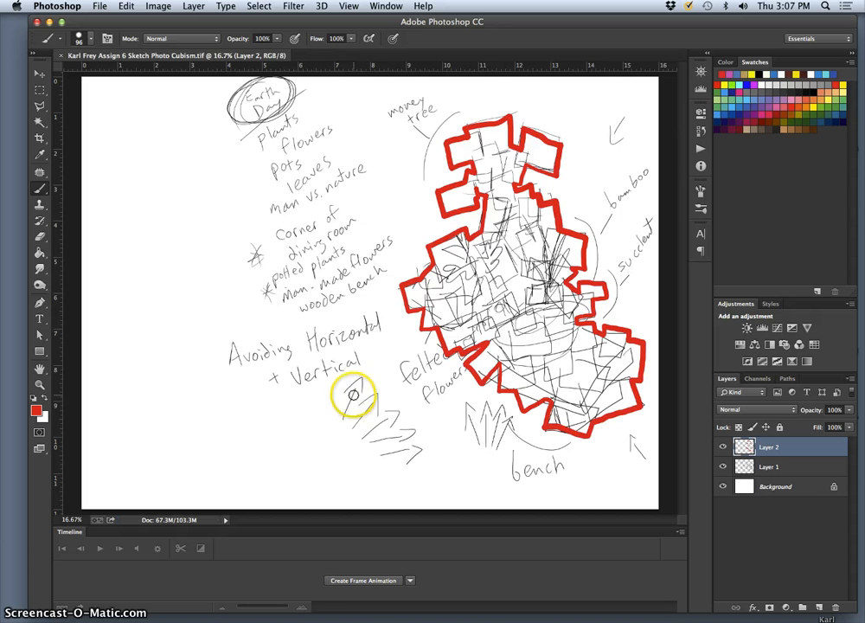
Crop away the blank strip along the canvas's left edge, keeping all the handwritten notes.
left_click(39, 138)
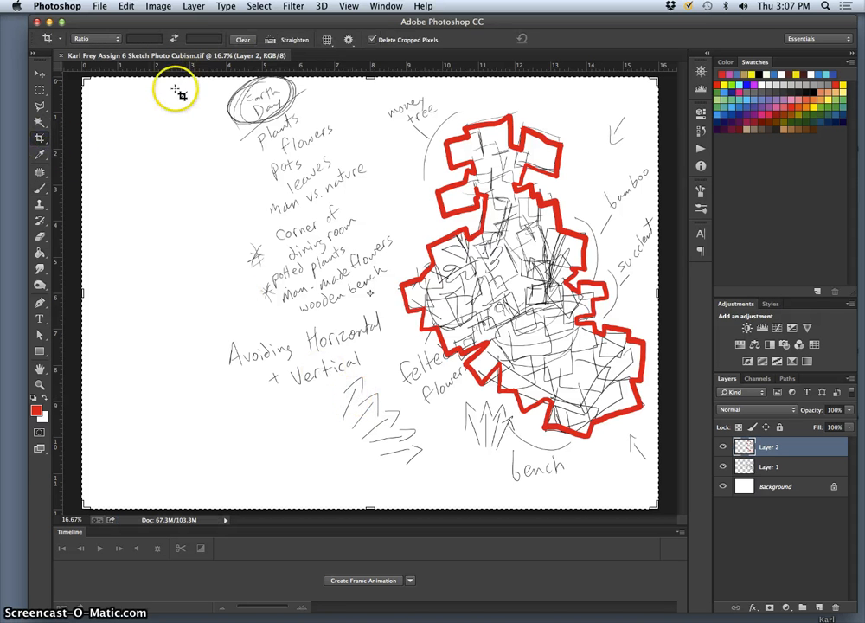
left_click_drag(83, 292, 144, 292)
double_click(372, 346)
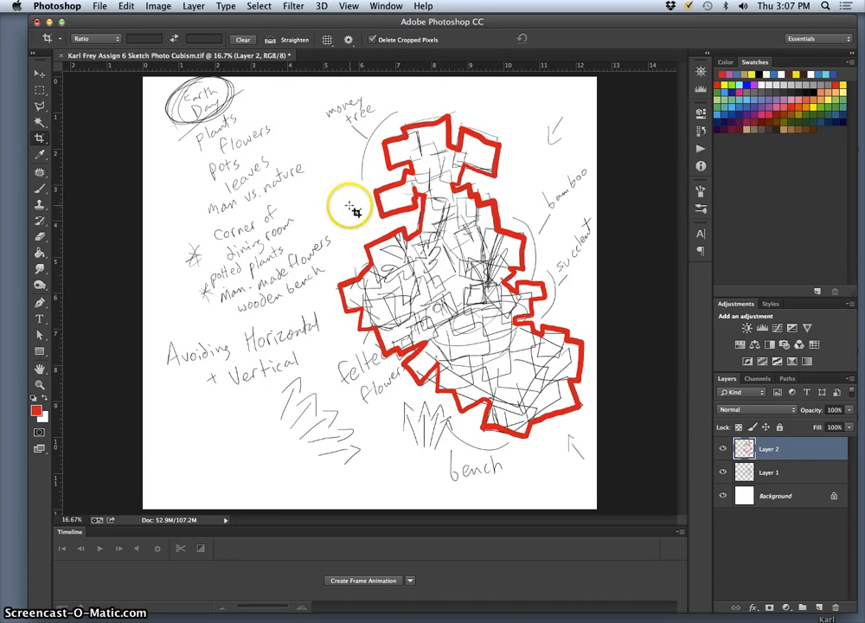
Save the cropped sketch as a layered TIFF in the Assignment 6 PhotoCubism folder, replacing the existing file.
left_click(97, 6)
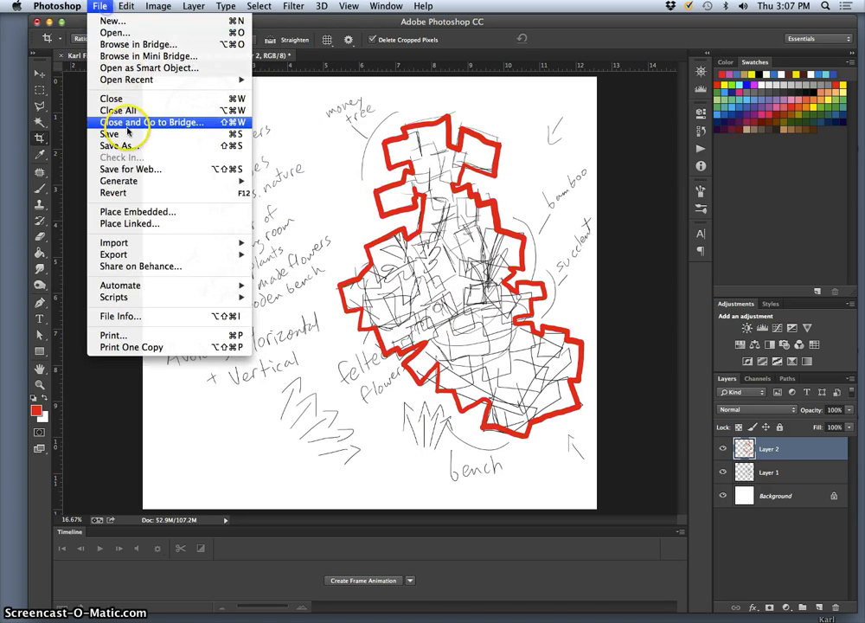
left_click(128, 147)
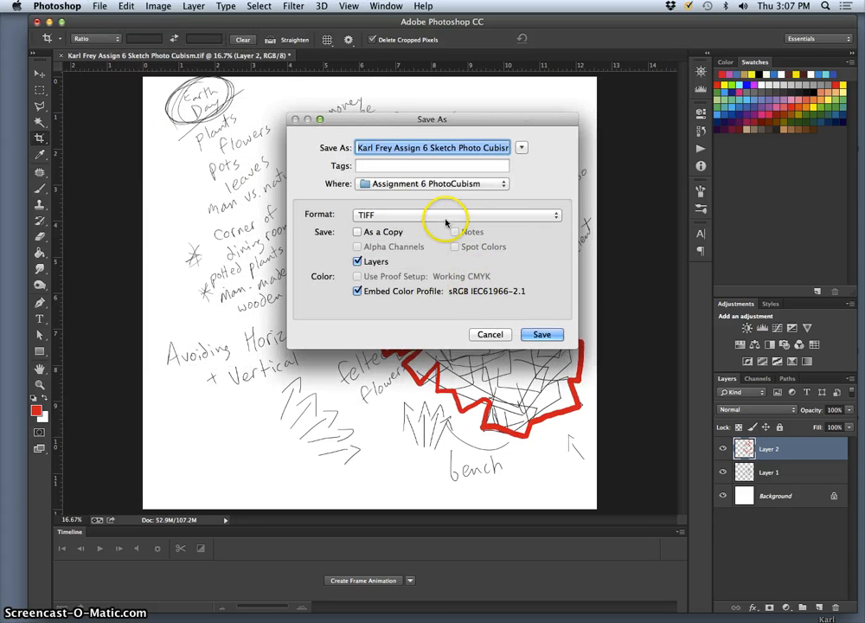
left_click(546, 335)
left_click(516, 215)
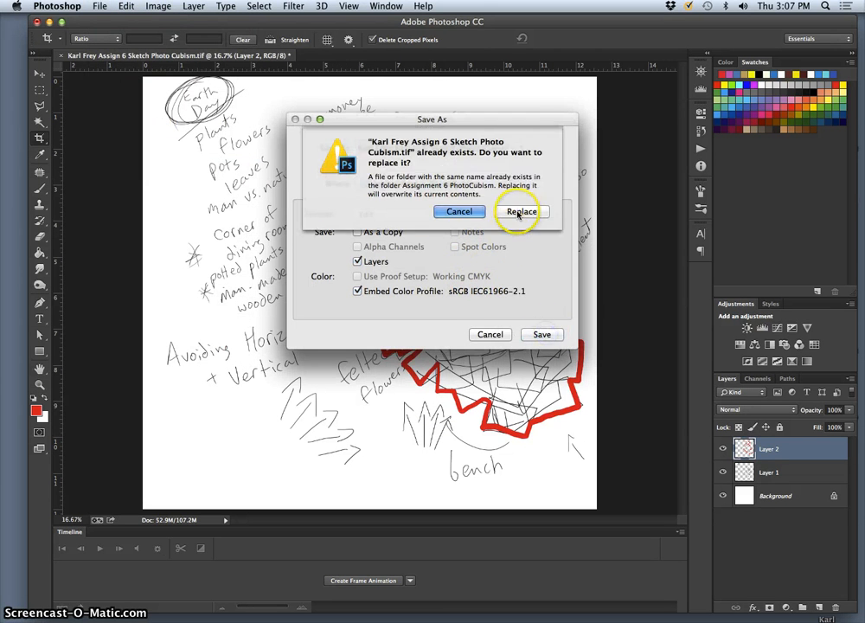
left_click(516, 173)
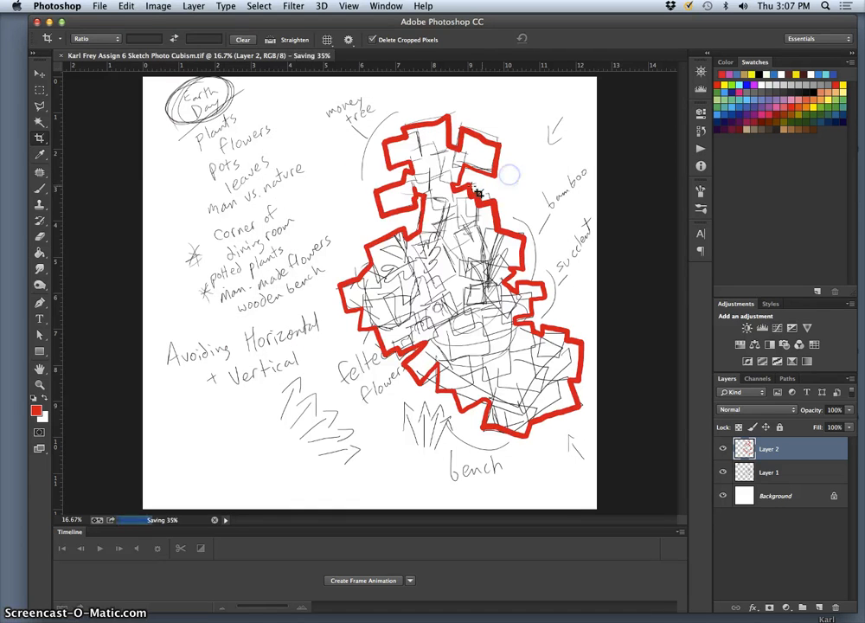
Save a JPEG copy of the sketch to the Desktop at Maximum quality, 12.
left_click(99, 7)
left_click(114, 145)
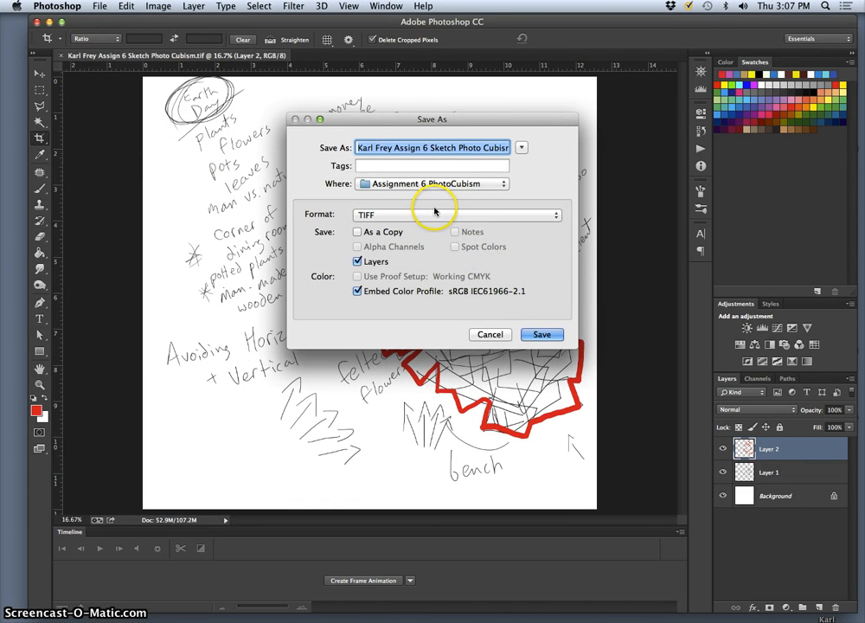
left_click(429, 216)
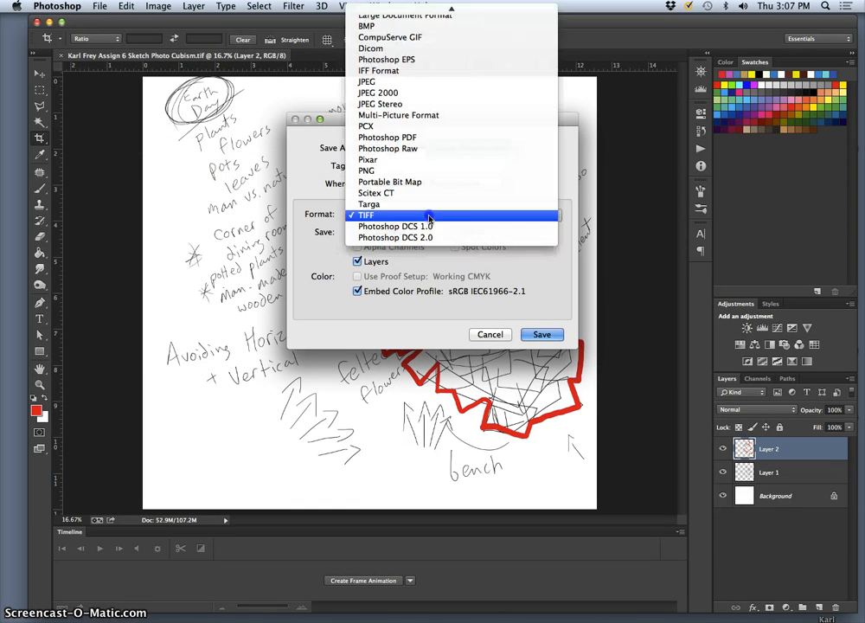
left_click(421, 81)
key("super+d")
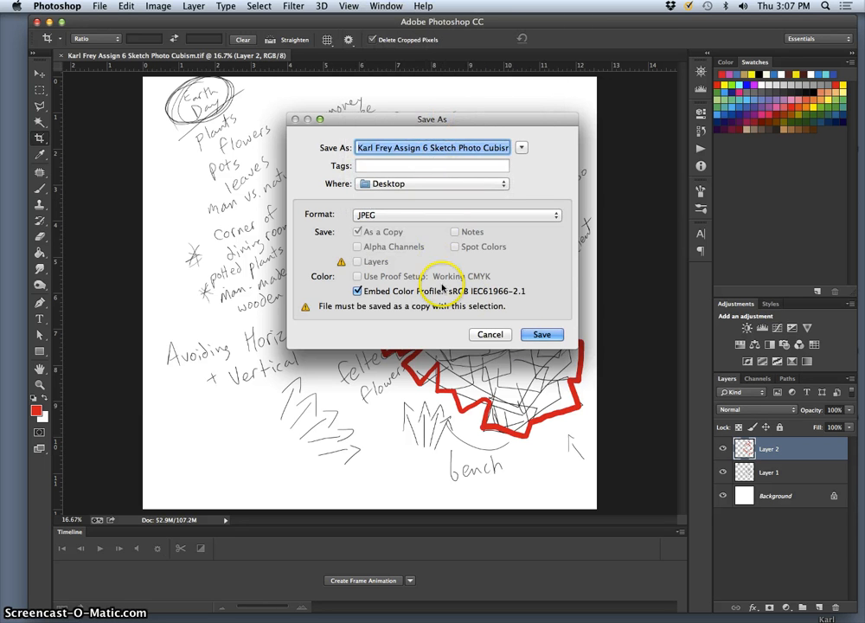
left_click(531, 334)
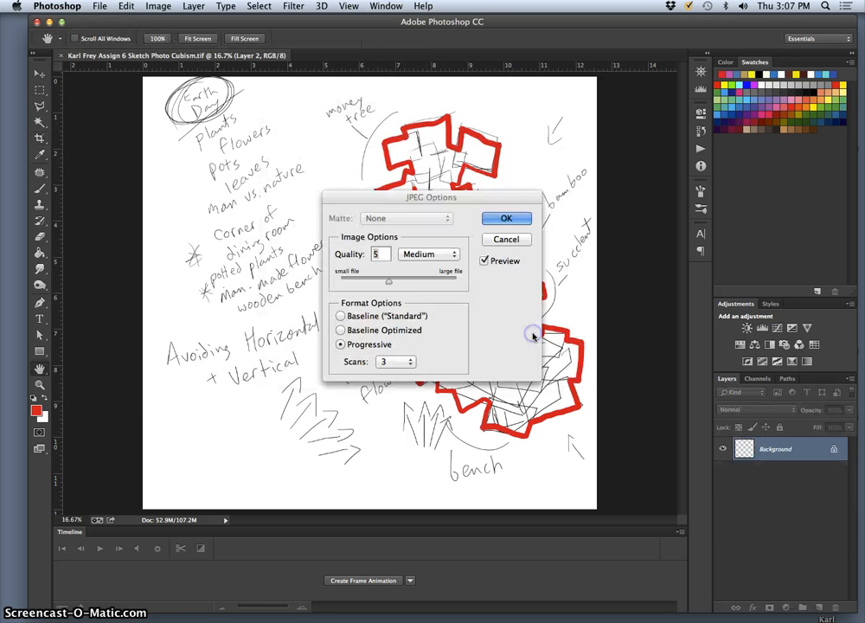
left_click(404, 283)
left_click_drag(404, 283, 456, 281)
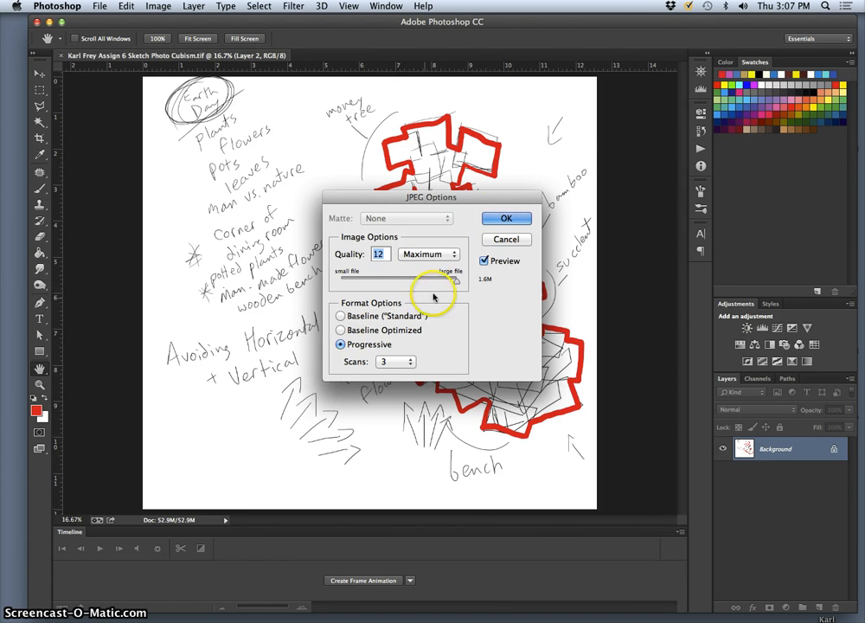
left_click(506, 218)
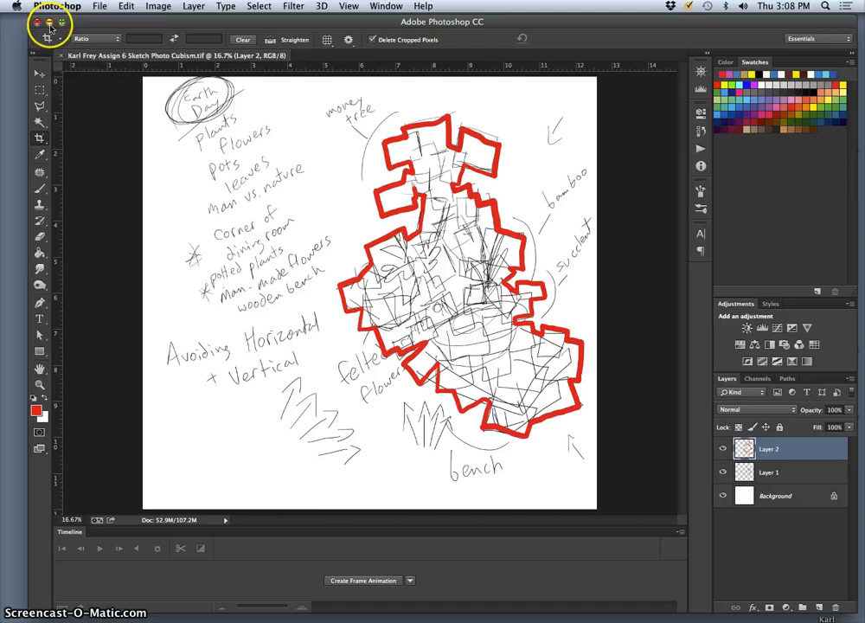
Minimize Photoshop, open the Cubist Exposures SP15 folder on the external drive in Finder, and enlarge its window.
left_click(50, 24)
left_click(337, 147)
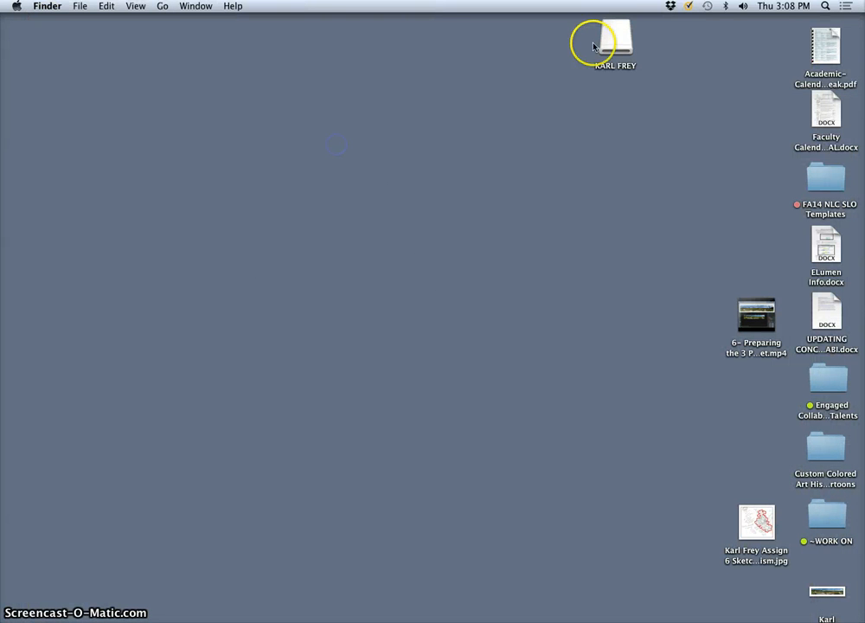
double_click(615, 39)
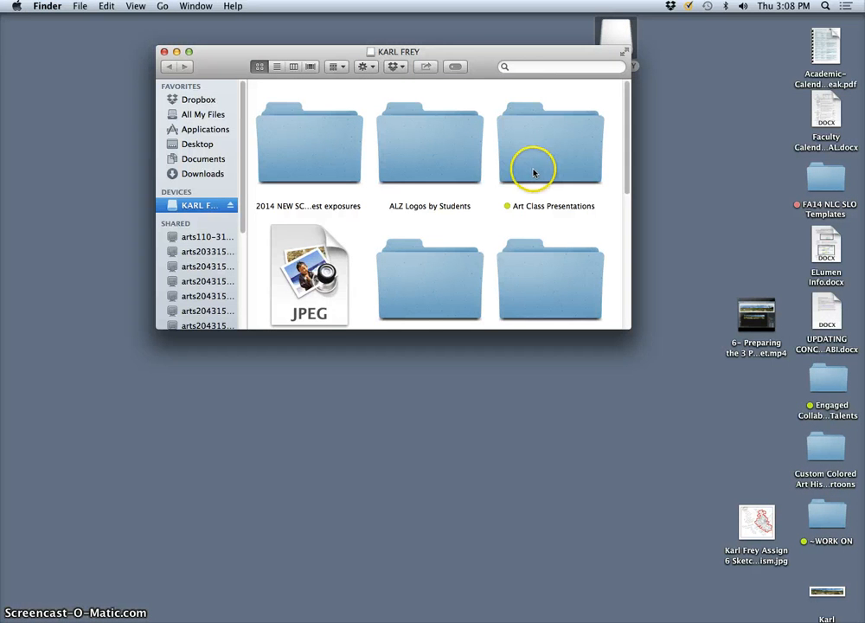
scroll(551, 211, "down", 2)
scroll(549, 210, "up", 2)
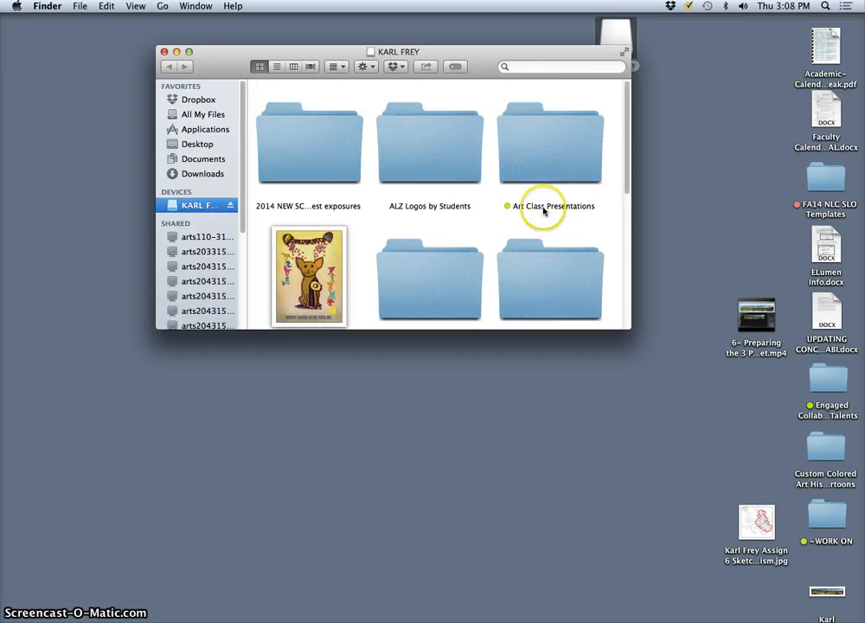
scroll(468, 212, "down", 6)
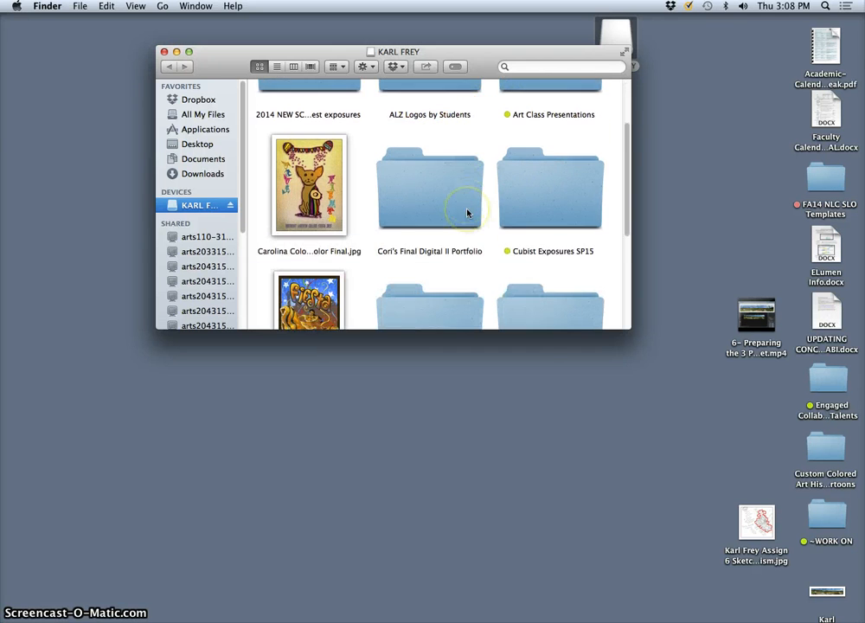
double_click(560, 155)
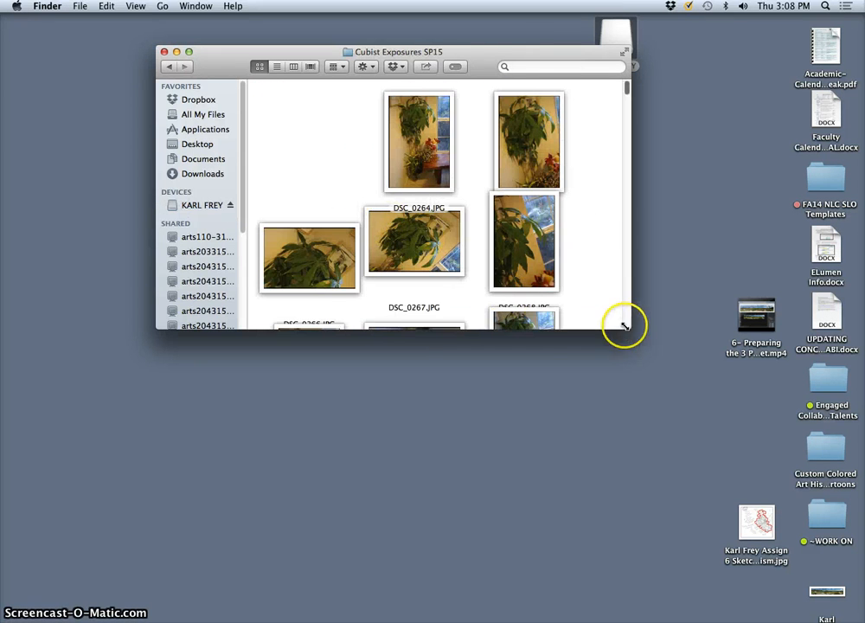
left_click_drag(623, 317, 673, 532)
left_click_drag(680, 569, 678, 596)
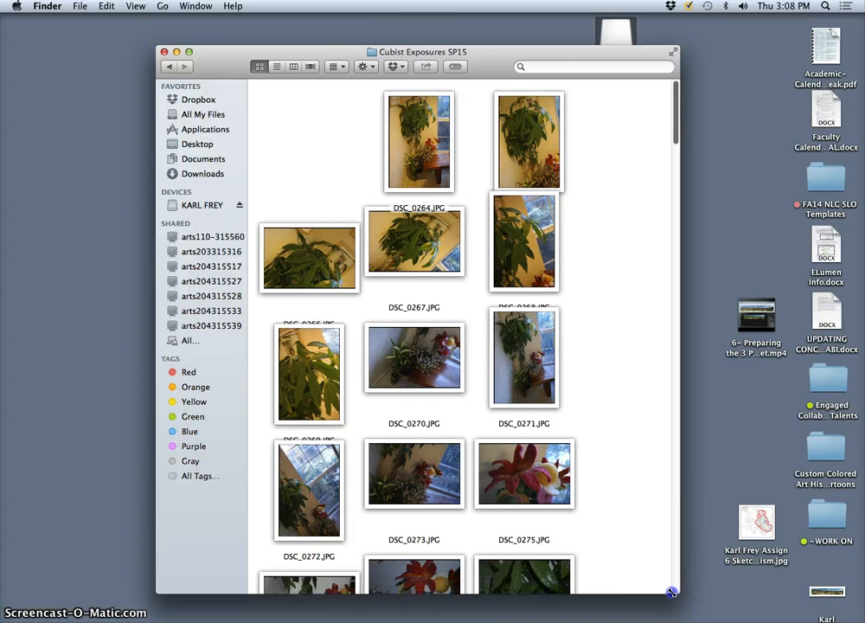
right_click(71, 185)
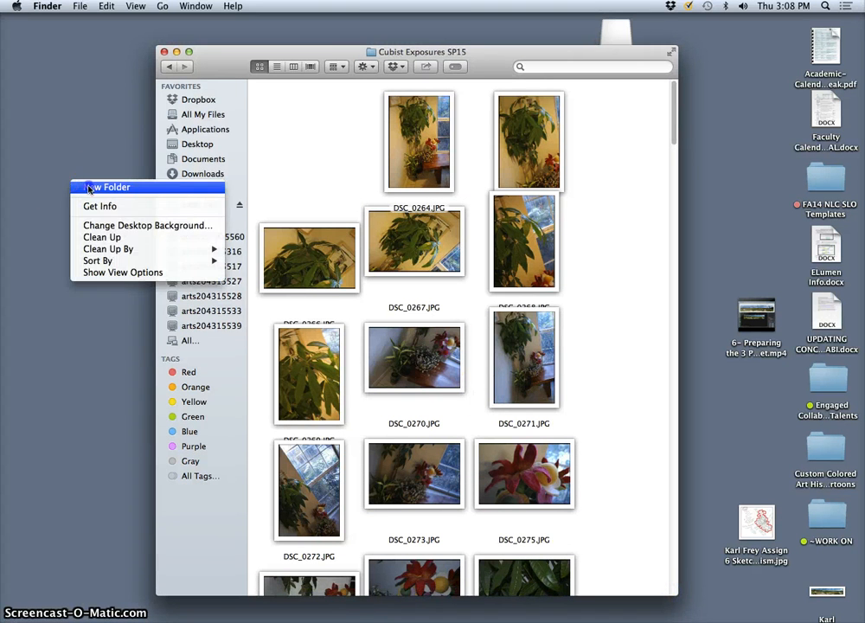
left_click(89, 188)
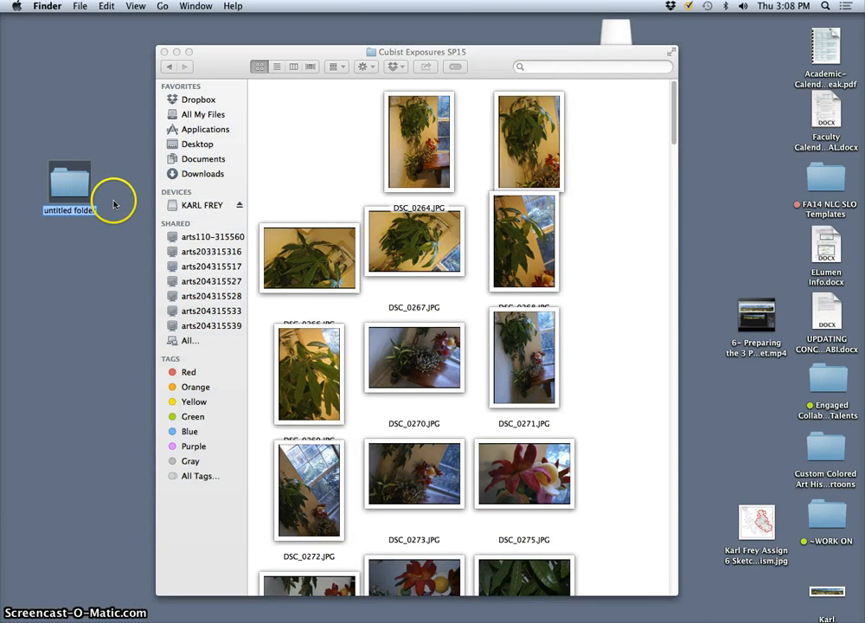
right_click(73, 184)
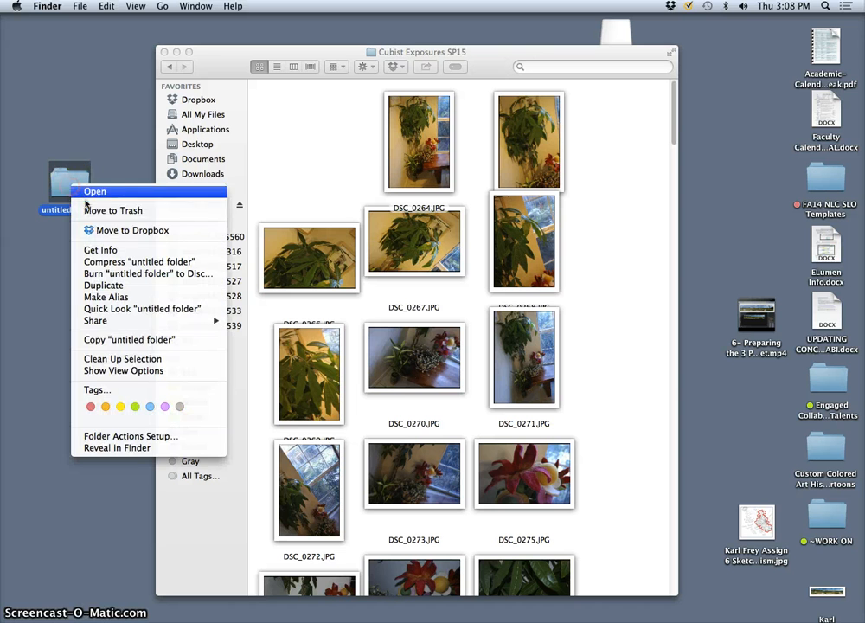
left_click(98, 159)
right_click(79, 179)
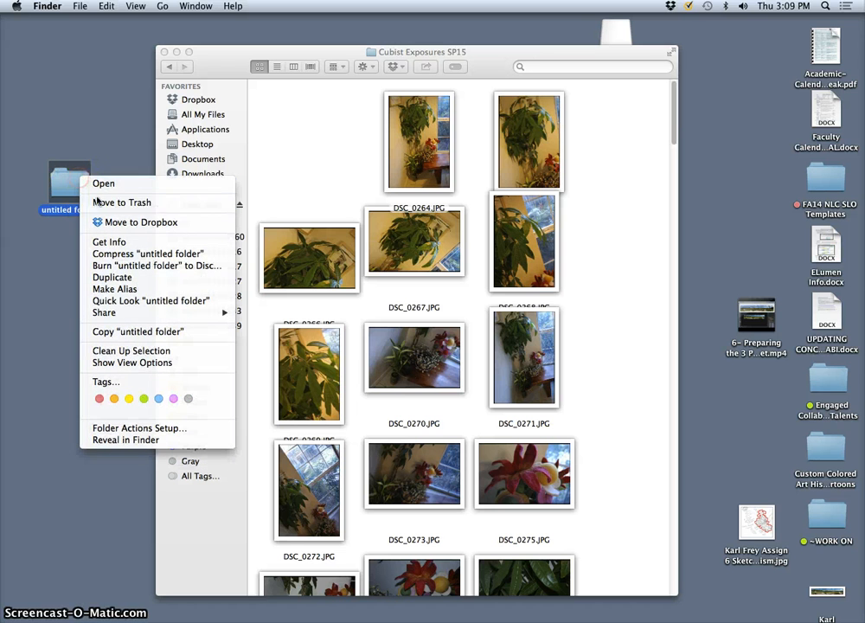
left_click(177, 89)
Copy the Cubist Exposures SP15 folder from the external drive to the Desktop and close the drive's window.
left_click(170, 67)
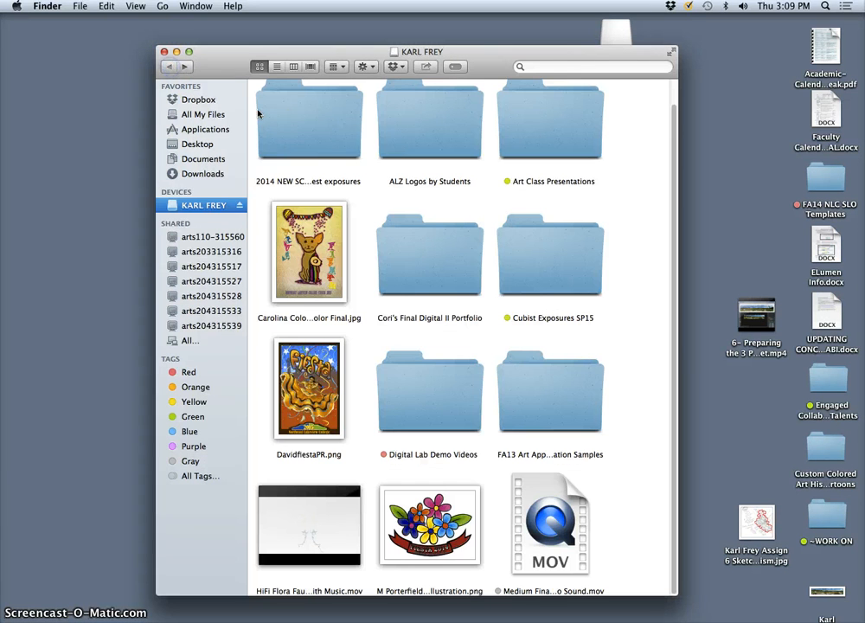
left_click_drag(540, 275, 85, 252)
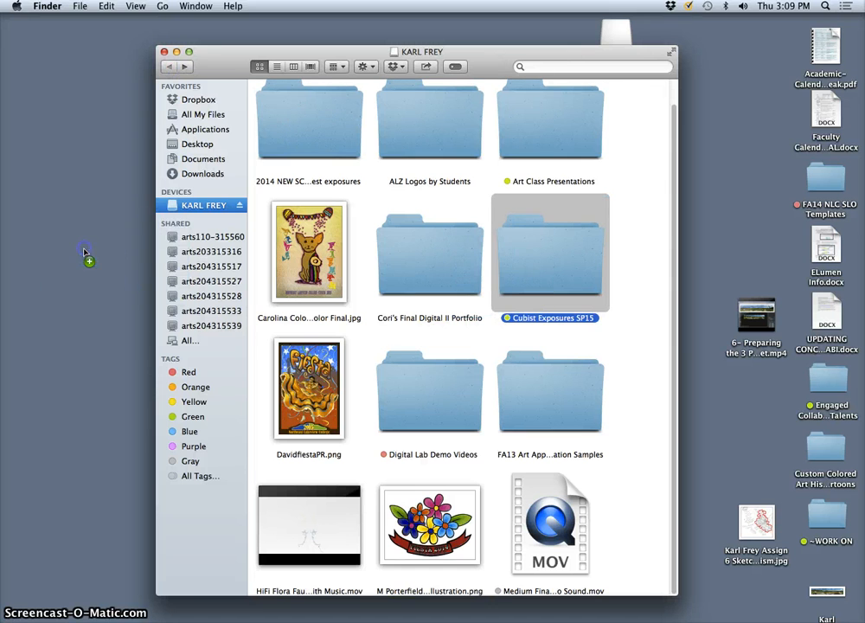
left_click(164, 53)
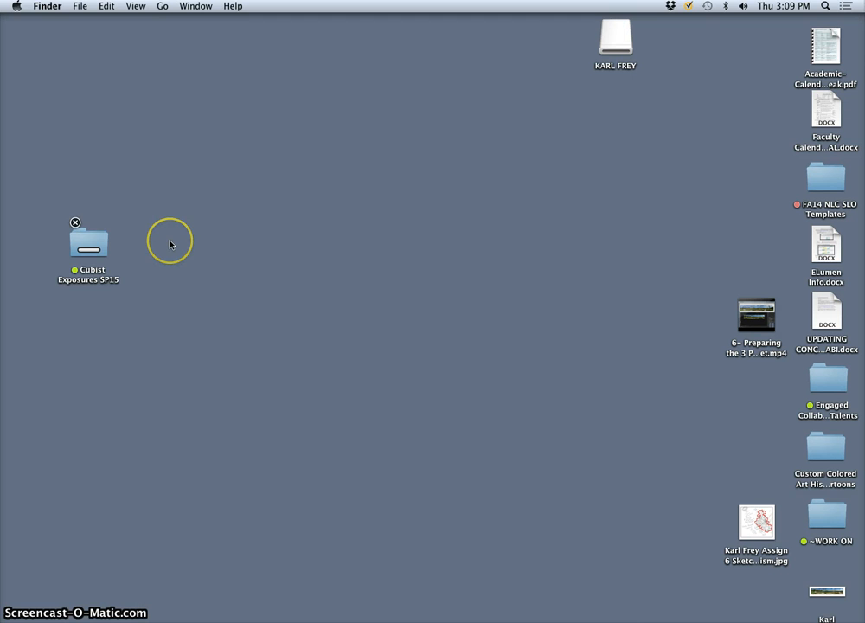
Check the size and item count of the Cubist Exposures SP15 folder on the Desktop, then close its info window.
right_click(93, 251)
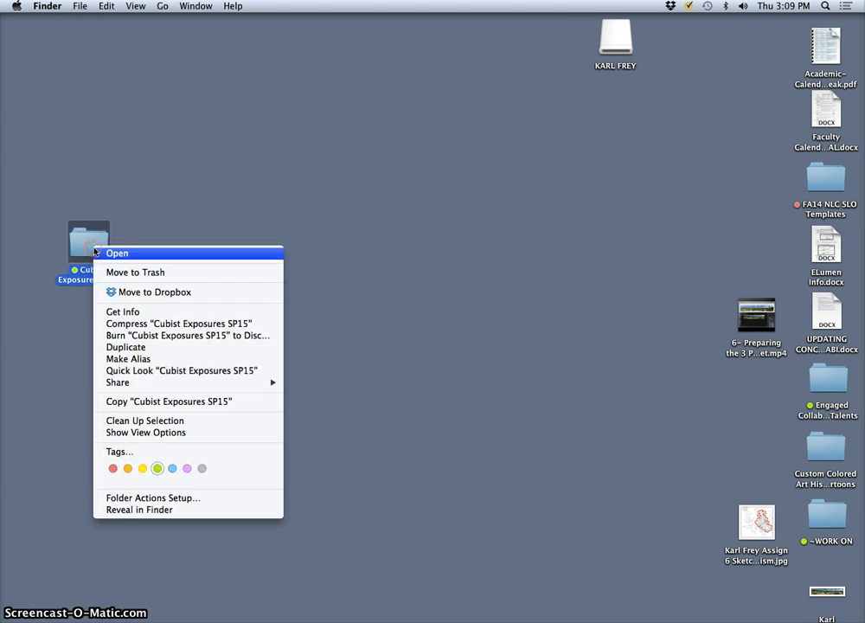
left_click(125, 312)
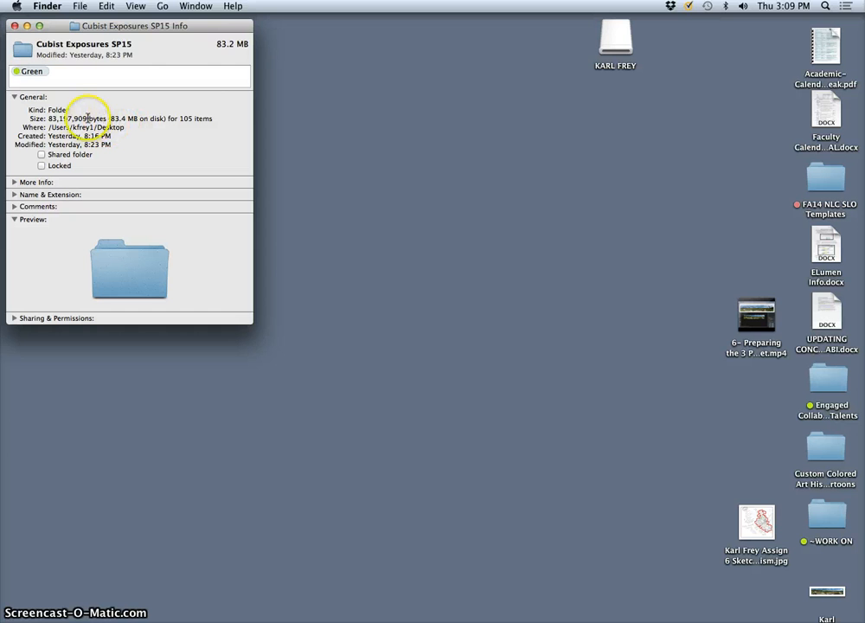
left_click(13, 27)
left_click(154, 154)
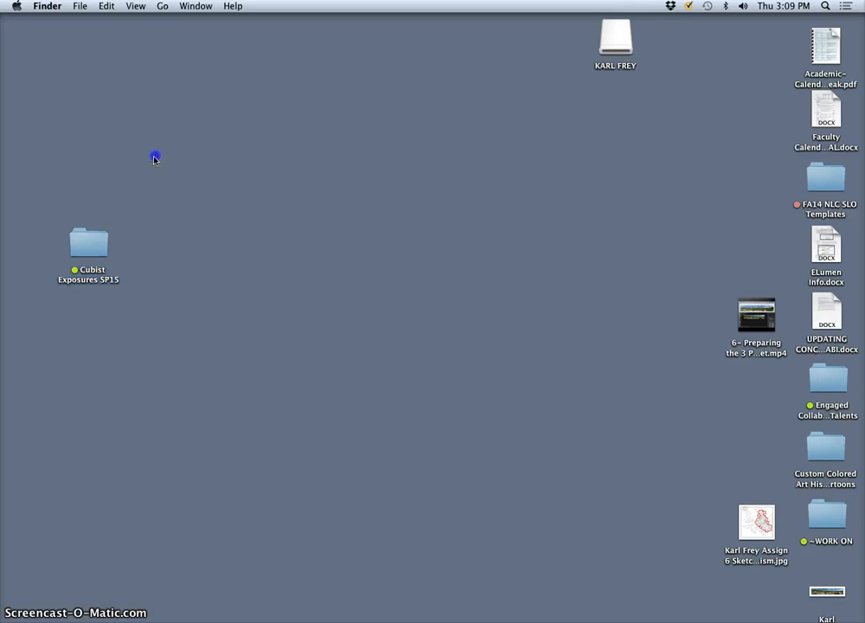
Open the Desktop copy of the Cubist Exposures SP15 folder and look through its photos.
left_click(89, 246)
double_click(88, 246)
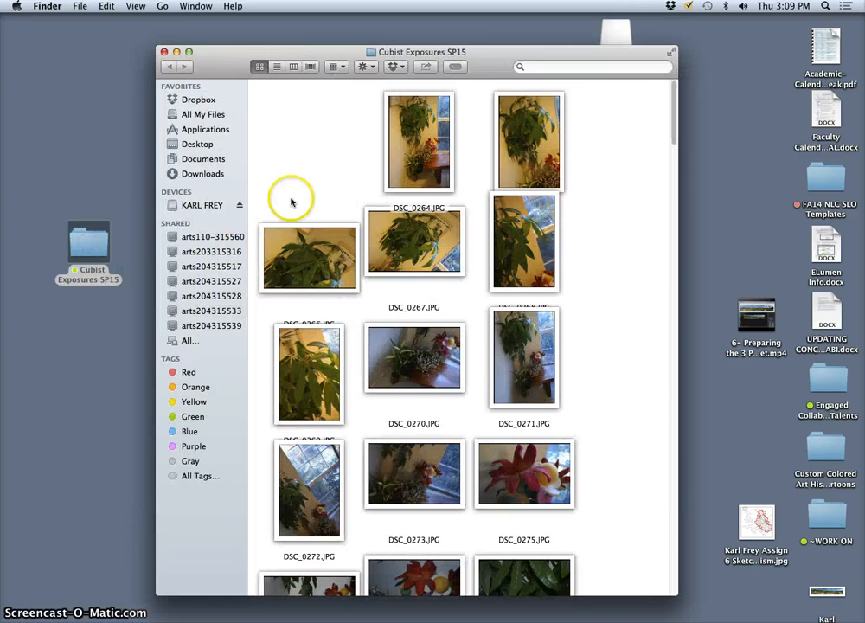
scroll(390, 424, "down", 5)
scroll(413, 435, "up", 10)
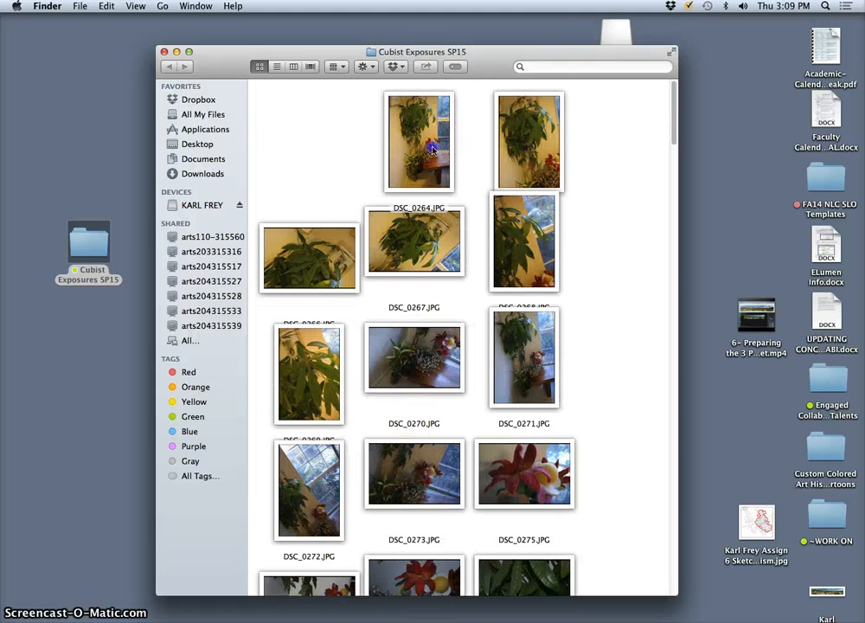
Open DSC_0264.JPG in Preview, check its dimensions in inches without resizing it, and return to the photo folder.
double_click(437, 166)
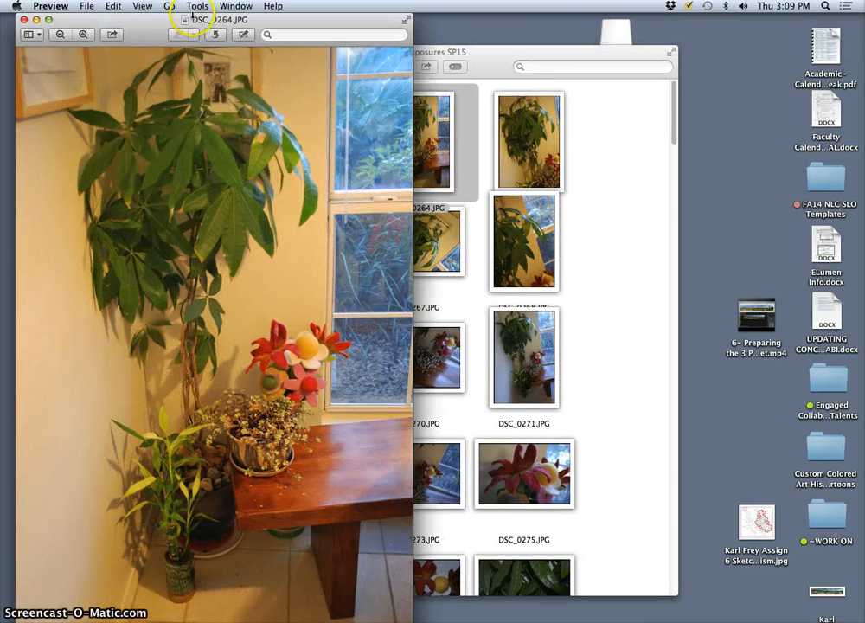
left_click(201, 4)
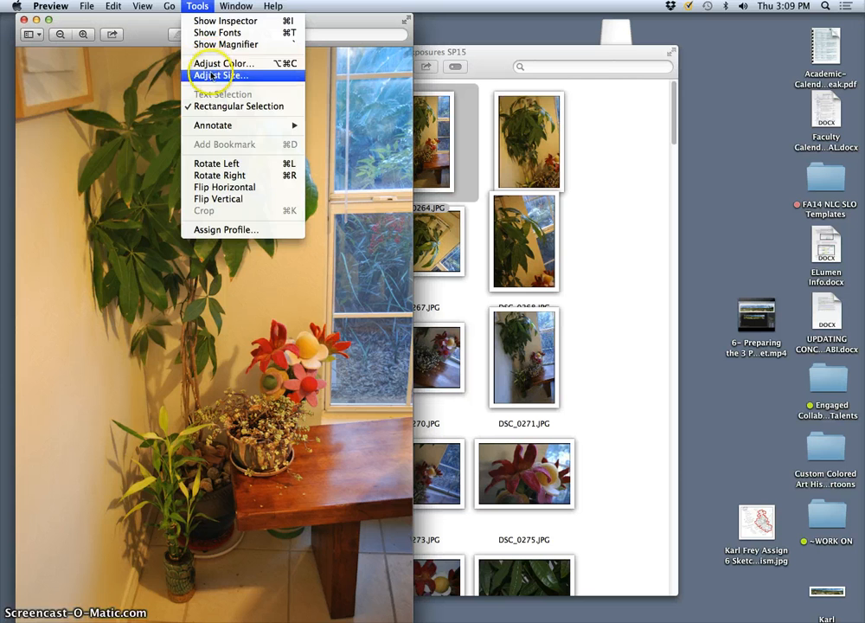
left_click(210, 74)
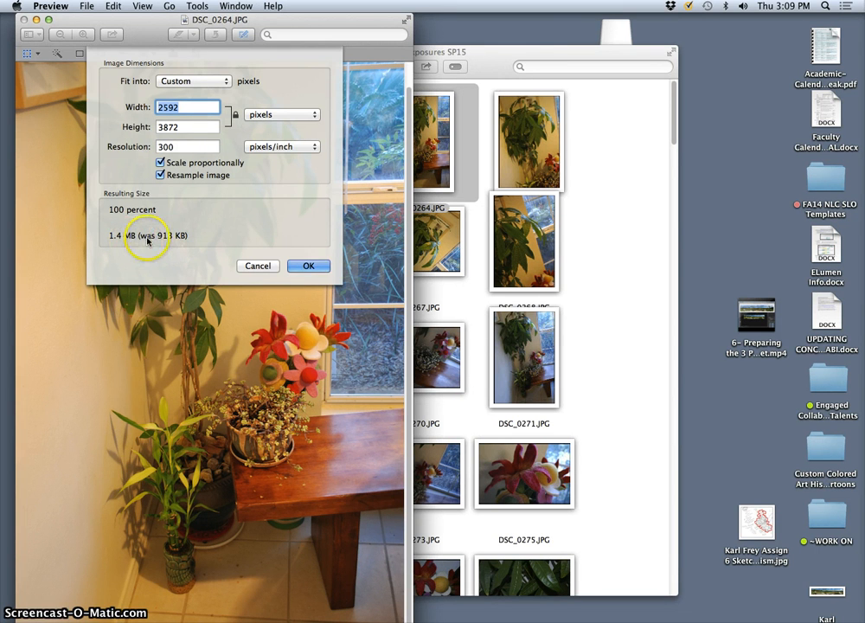
left_click(259, 115)
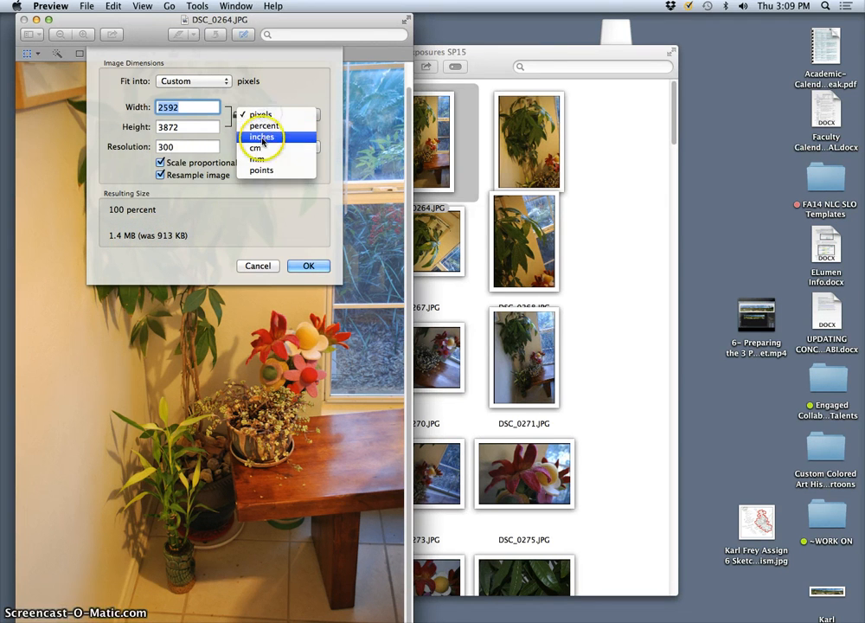
left_click(259, 135)
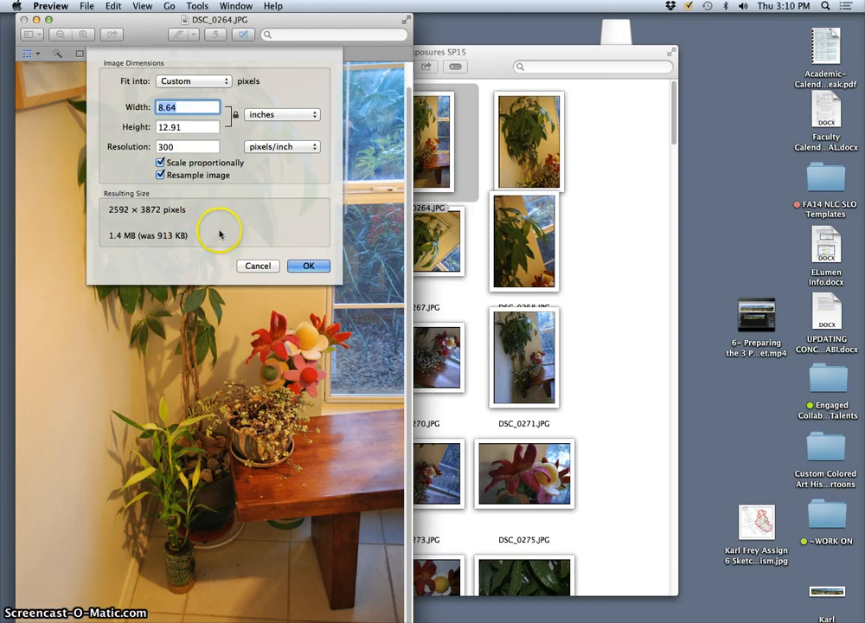
left_click(257, 265)
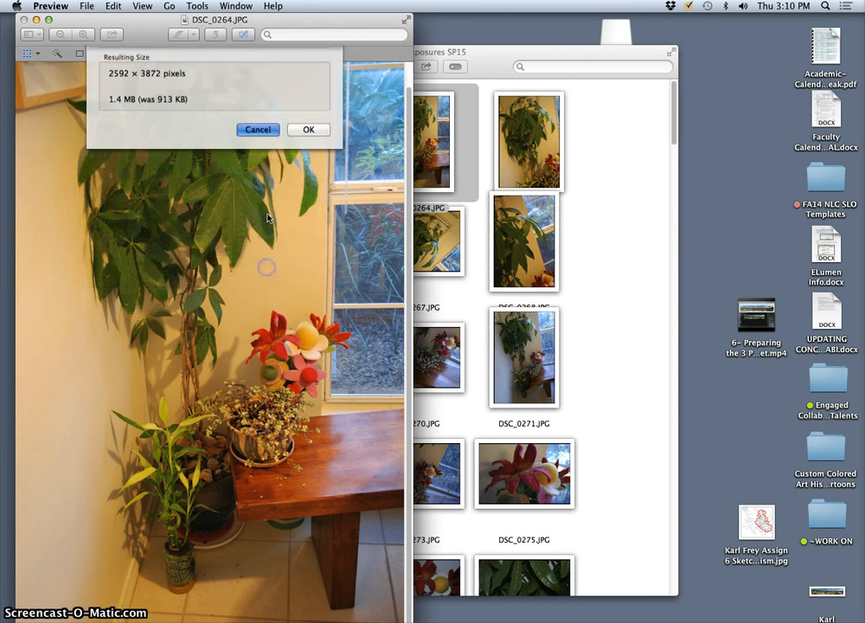
left_click(577, 214)
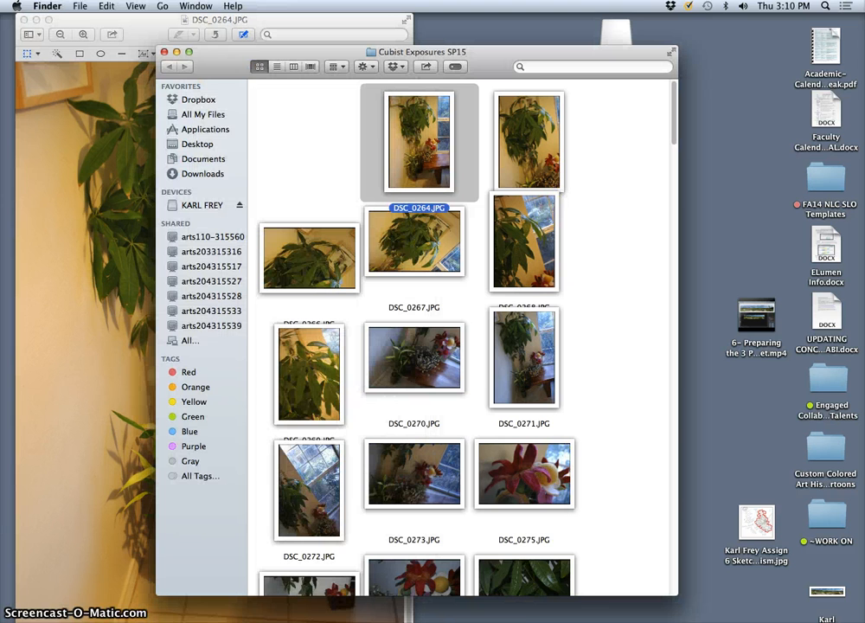
Switch to Firefox, view the third image of the Instructor Demonstrations slideshow, and minimize the browser.
mouse_move(599, 620)
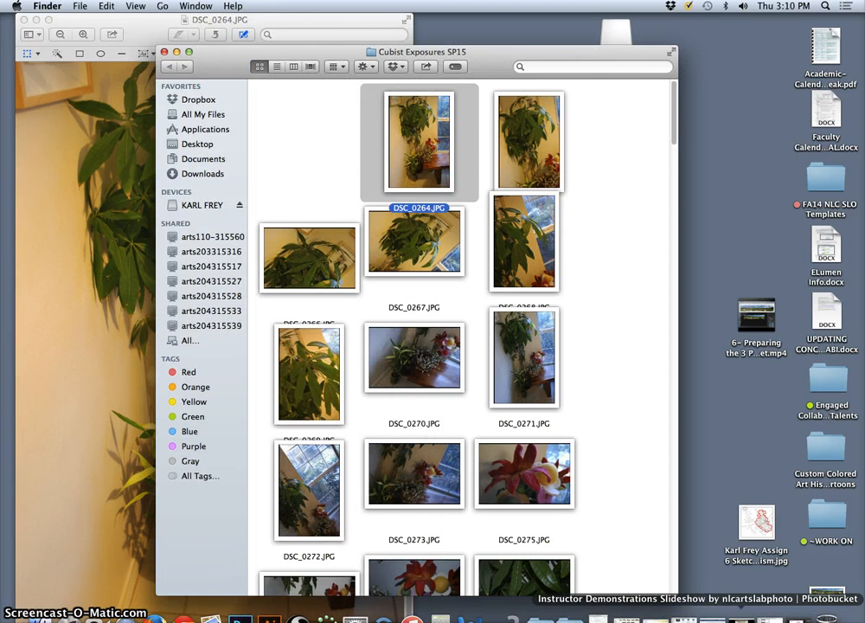
left_click(698, 616)
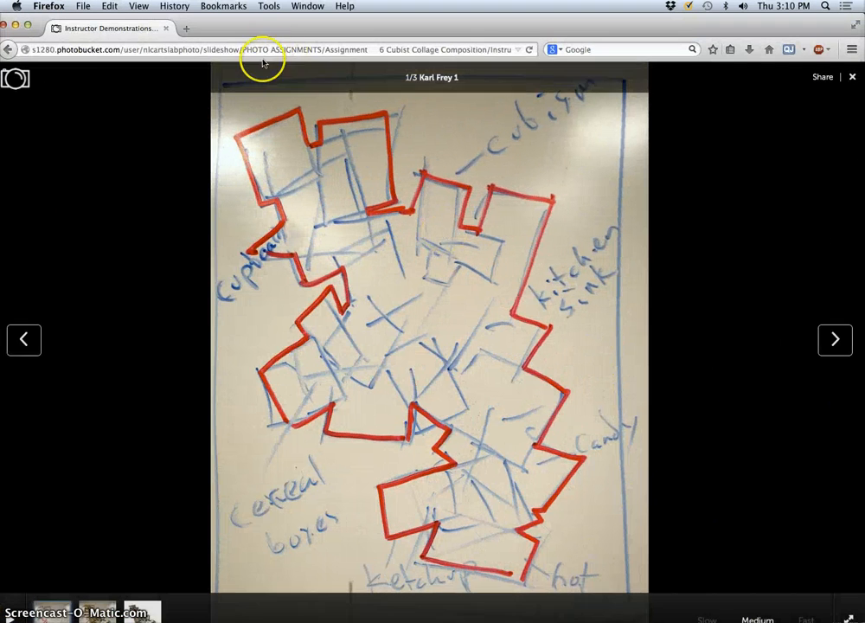
left_click(147, 616)
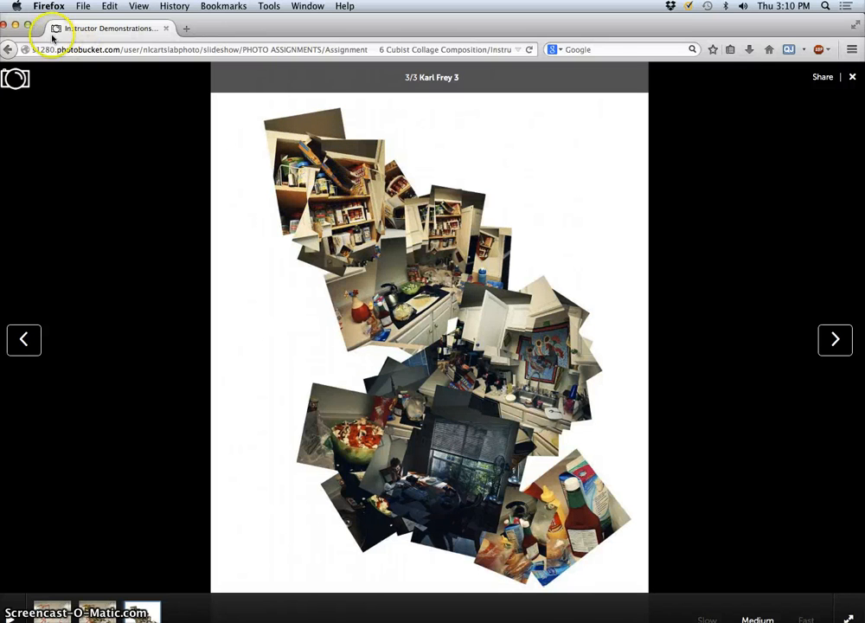
left_click(27, 24)
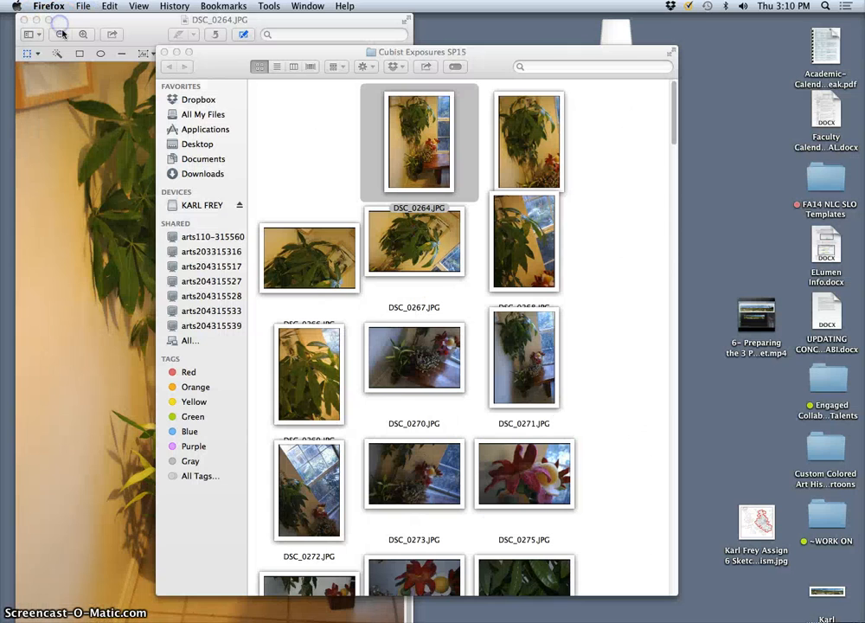
Close the Preview window of DSC_0264.JPG and open that photo from the folder in Adobe Photoshop CC.
left_click(25, 19)
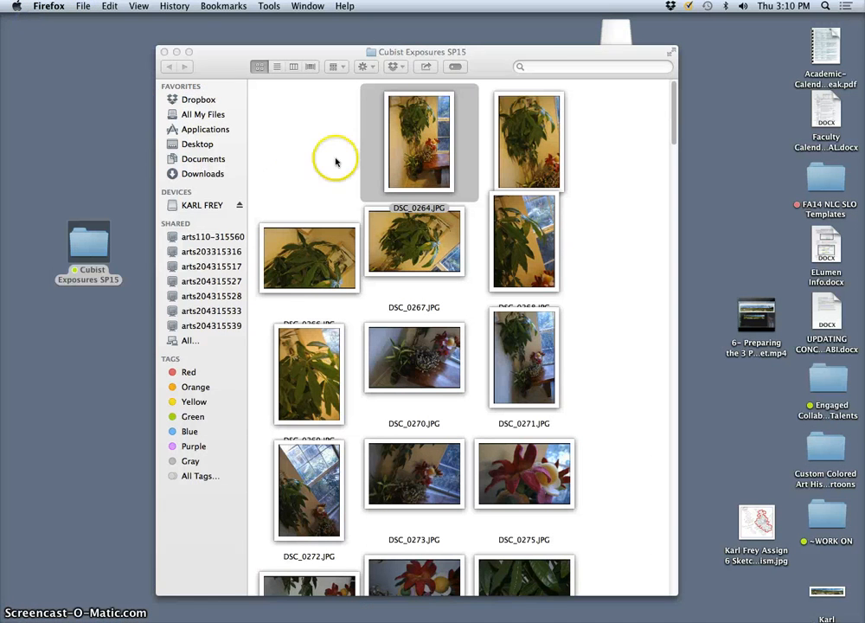
left_click(320, 160)
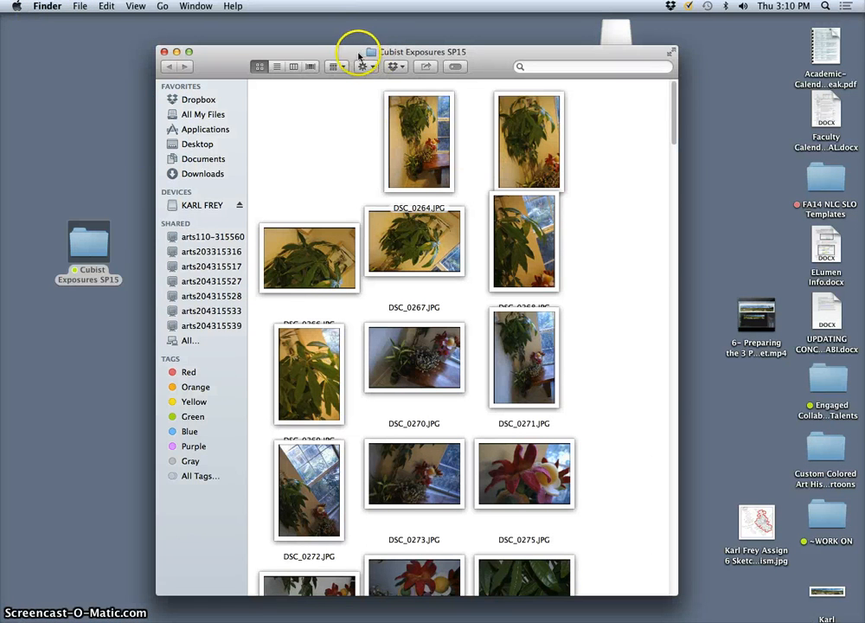
left_click_drag(355, 51, 300, 36)
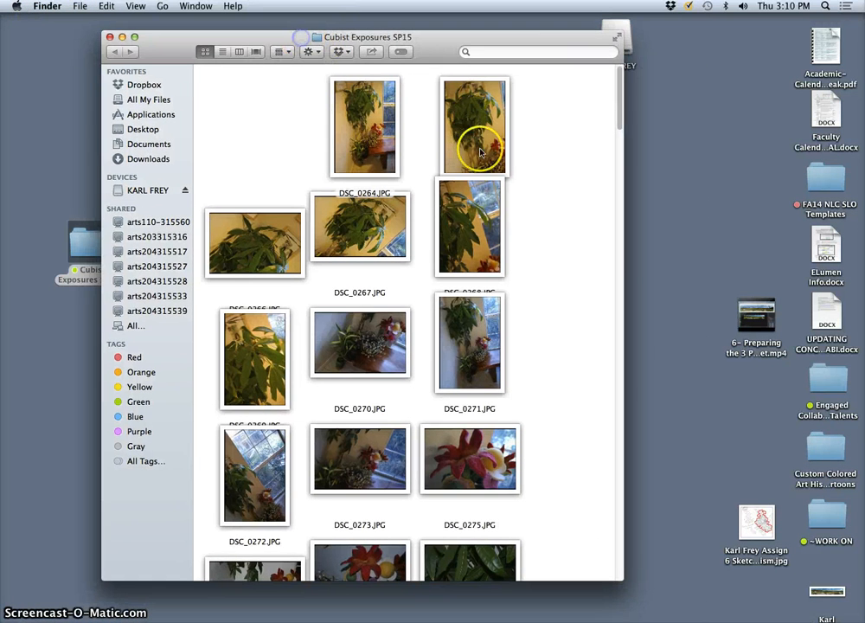
right_click(360, 132)
mouse_move(391, 152)
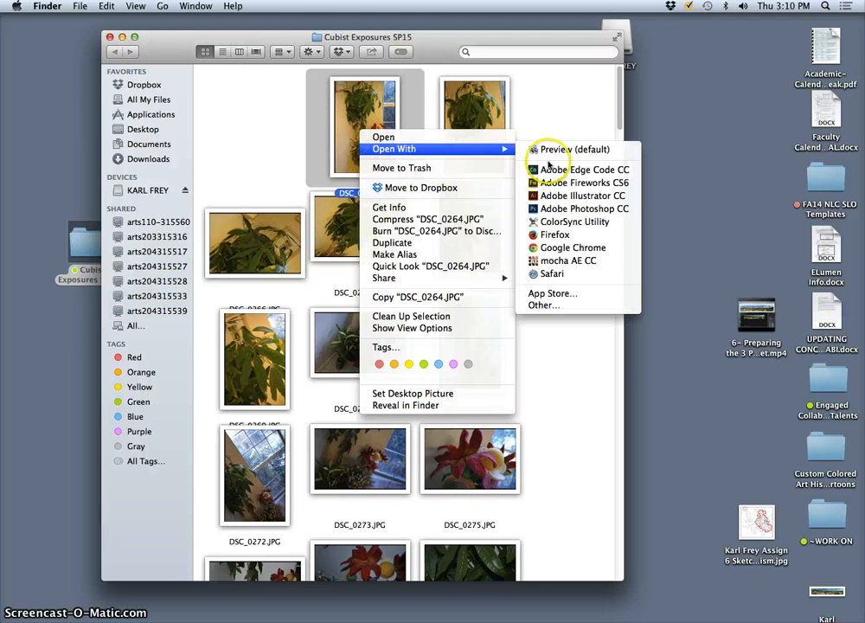
left_click(547, 214)
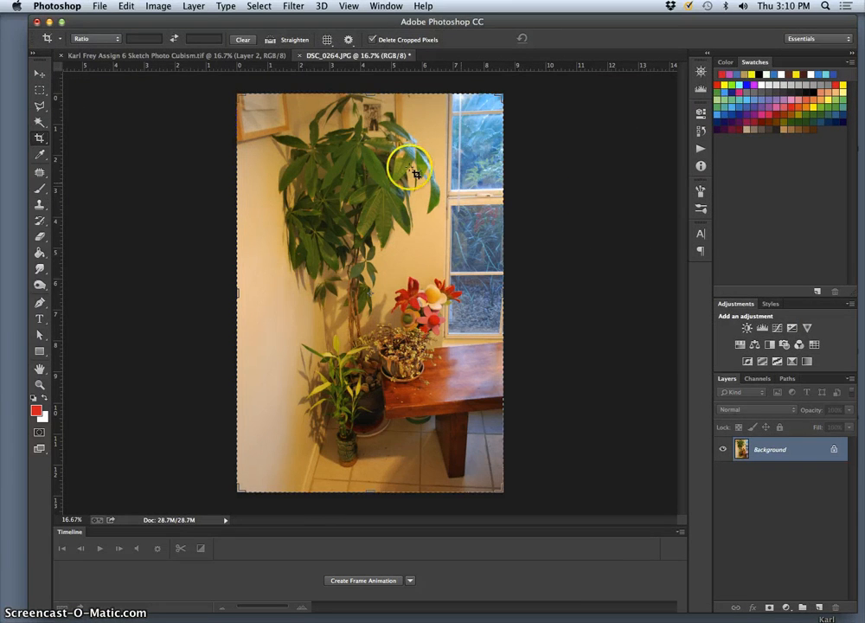
Close the photo-cubism sketch document and remove the Timeline from the workspace, leaving DSC_0264.JPG open.
left_click(60, 55)
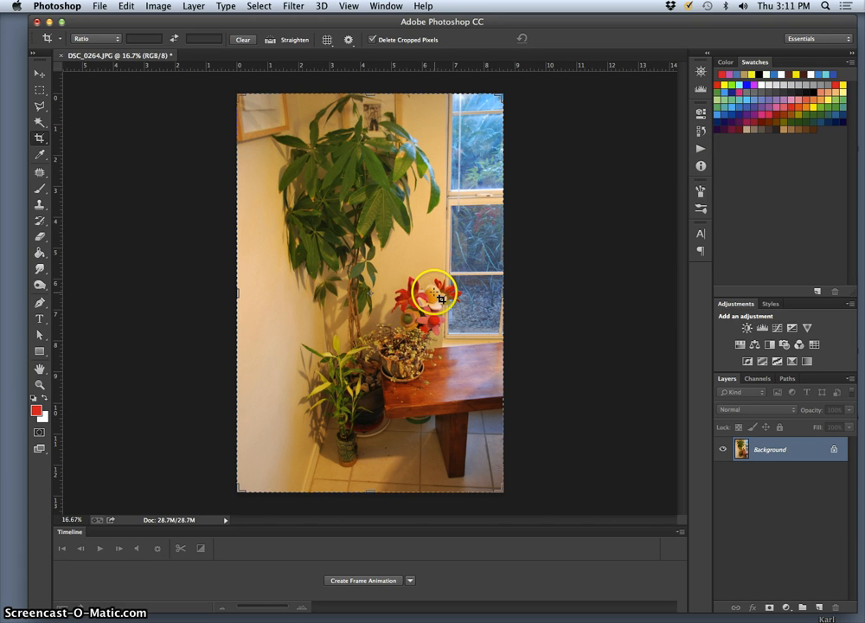
left_click(680, 532)
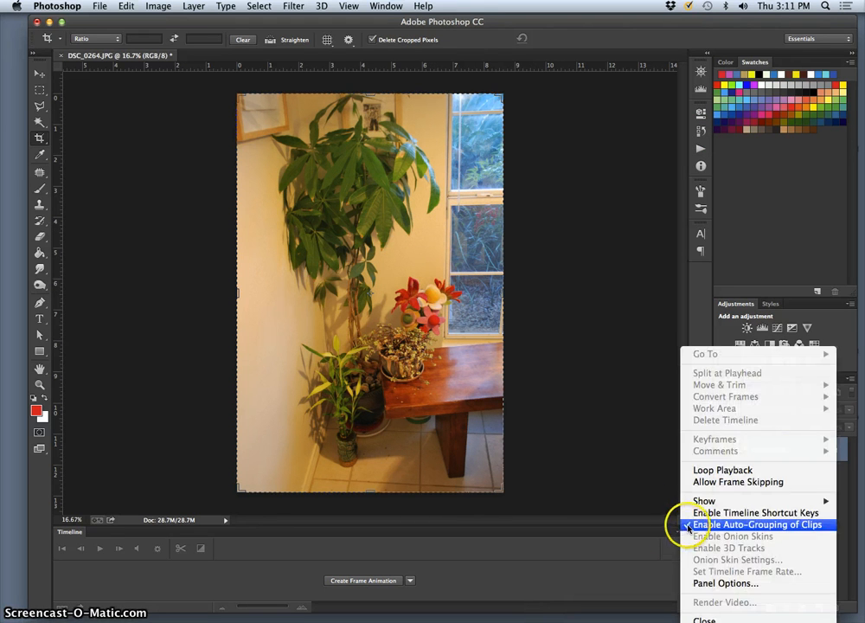
left_click(653, 504)
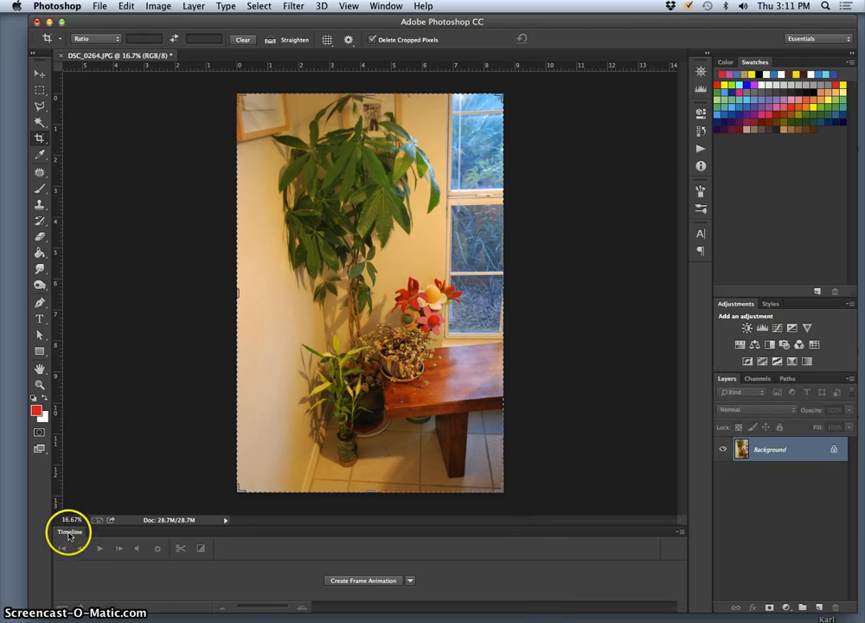
left_click_drag(69, 537, 125, 520)
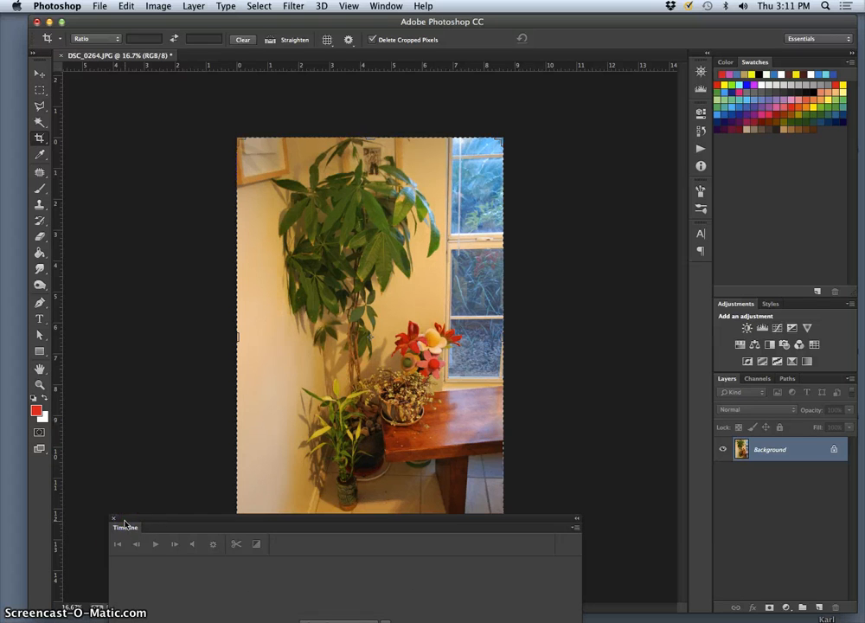
left_click(113, 520)
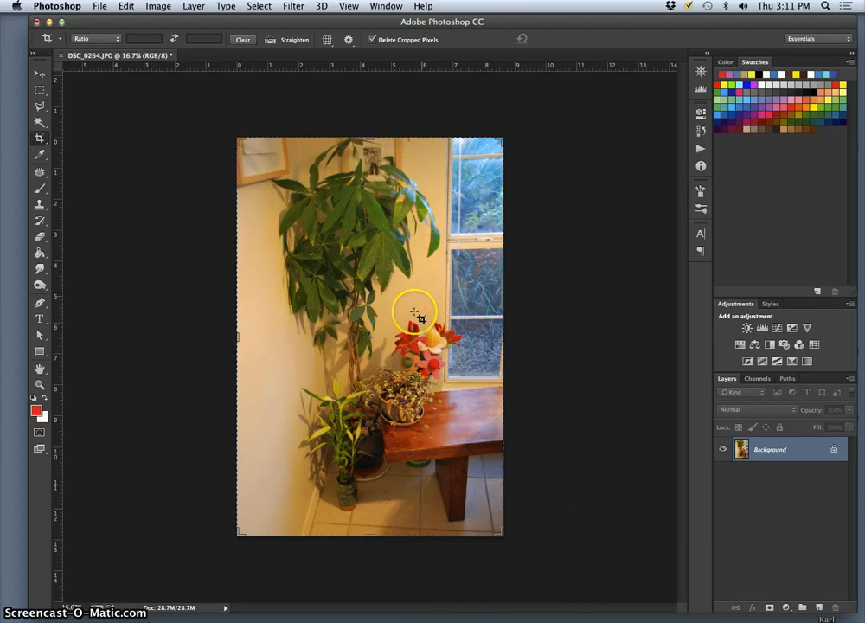
Try a resolution of 100 pixels/inch in Image Size with Resample on and off, and cancel the resize.
left_click(168, 8)
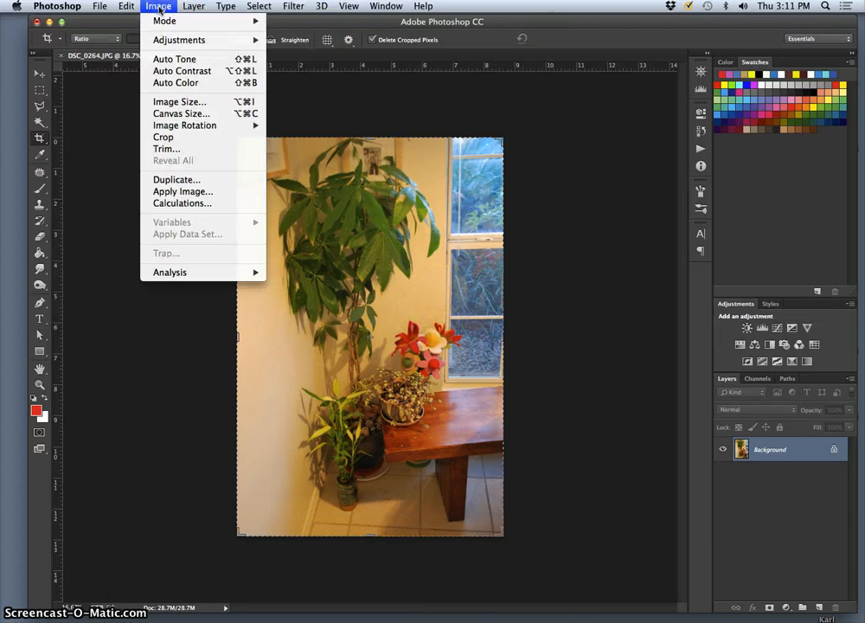
left_click(171, 103)
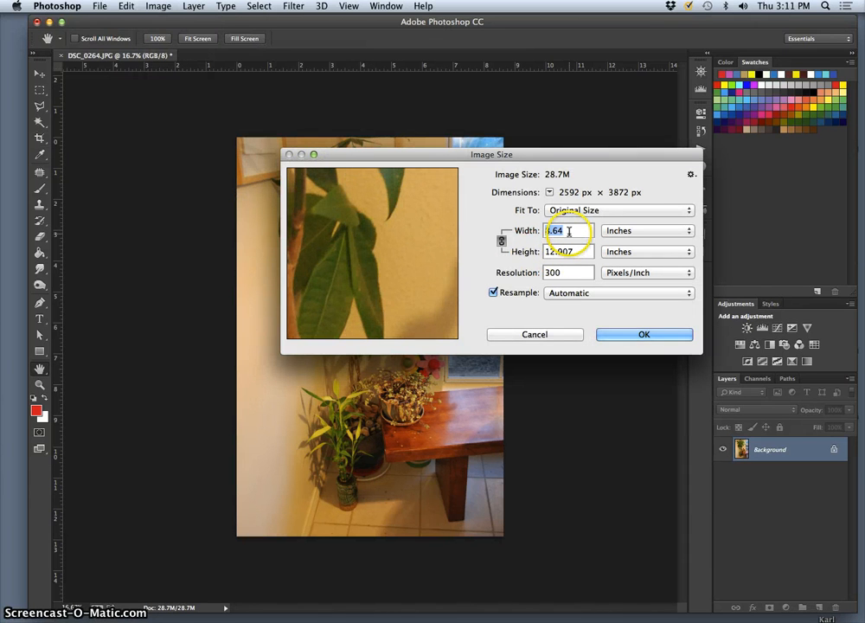
left_click_drag(570, 272, 524, 276)
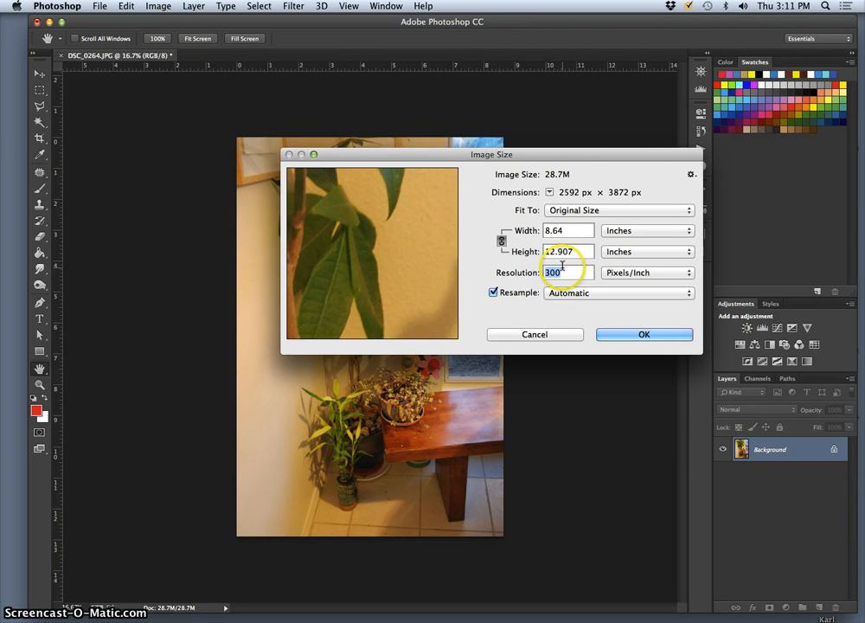
type("100")
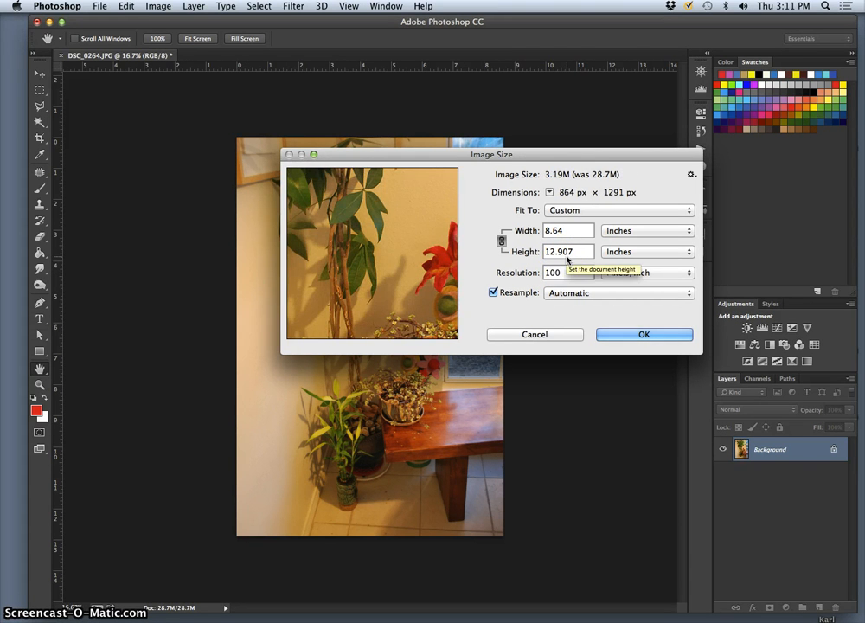
left_click(581, 249)
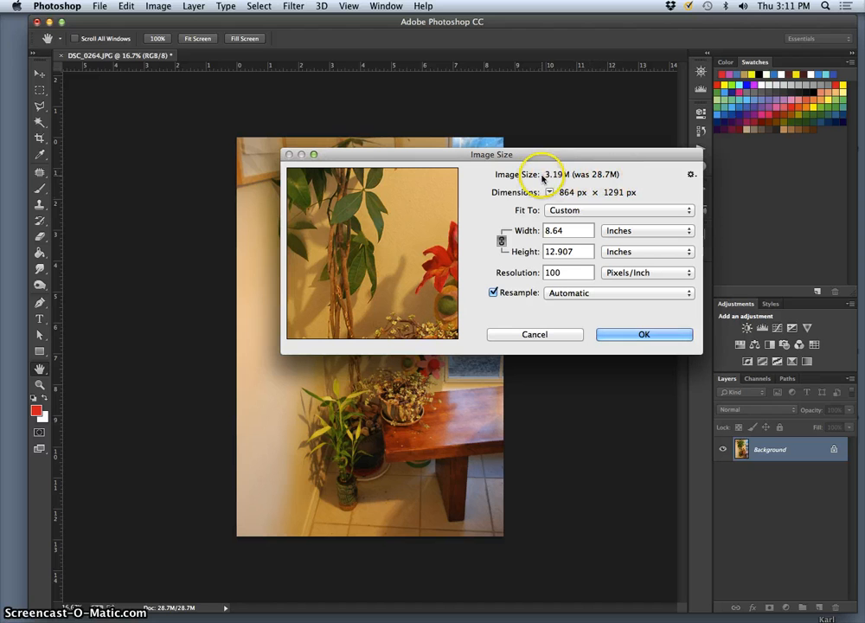
left_click(494, 293)
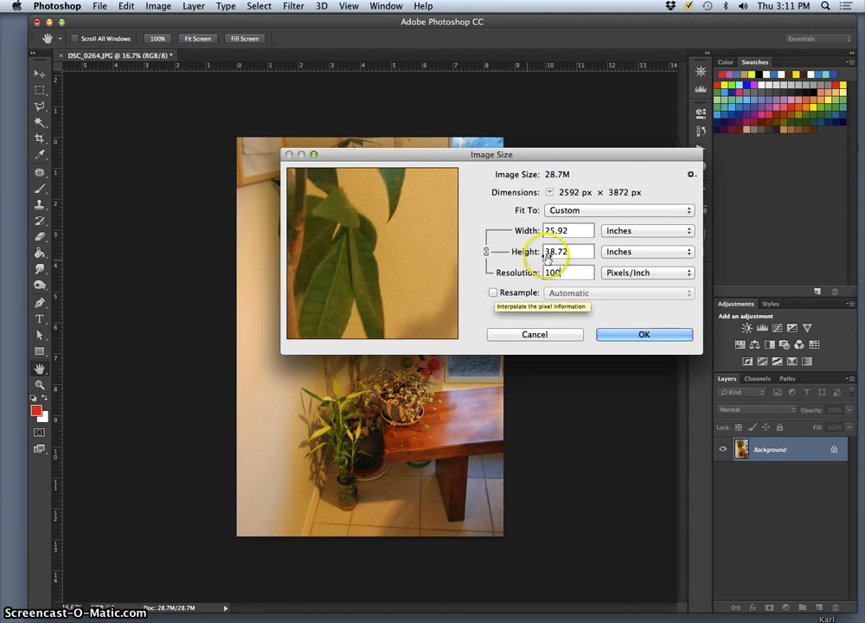
left_click(494, 294)
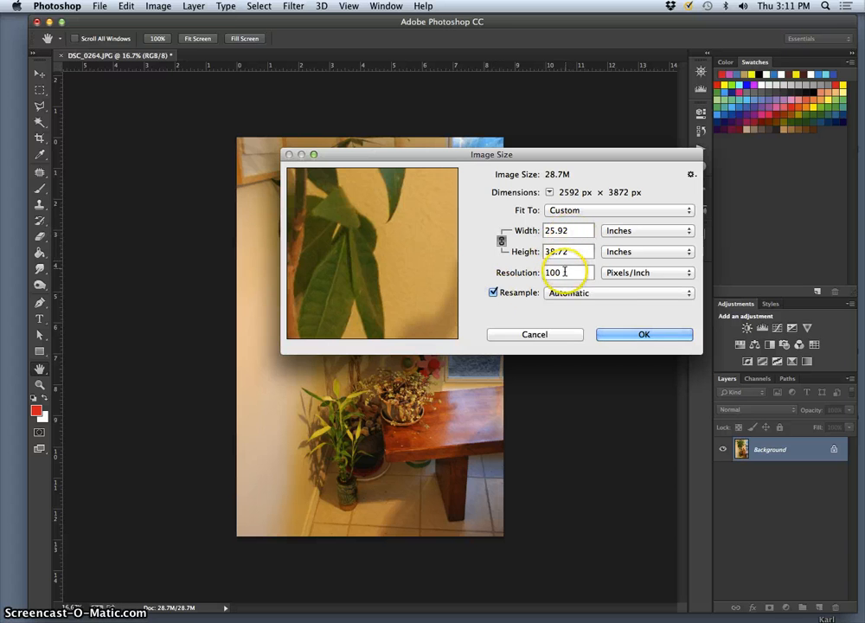
left_click(553, 333)
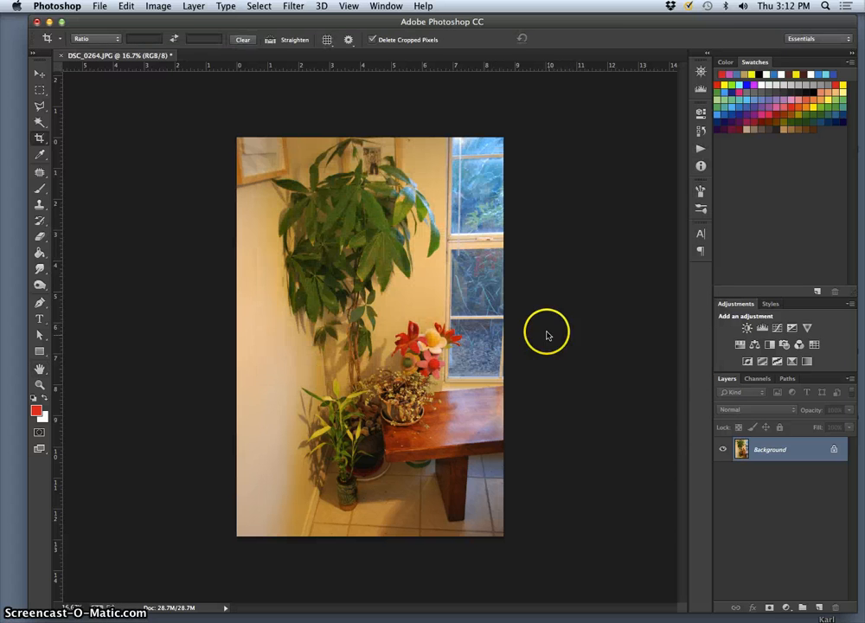
left_click(157, 6)
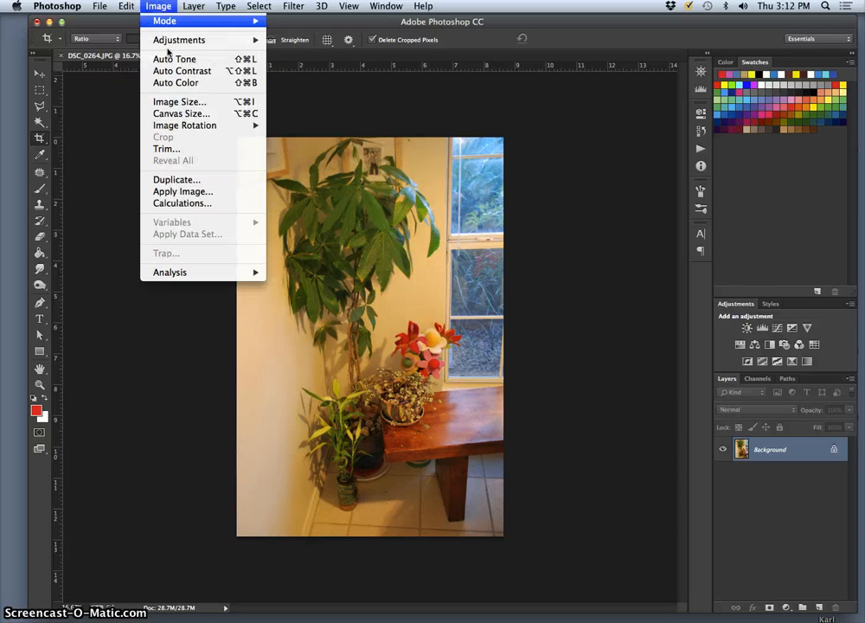
left_click(164, 102)
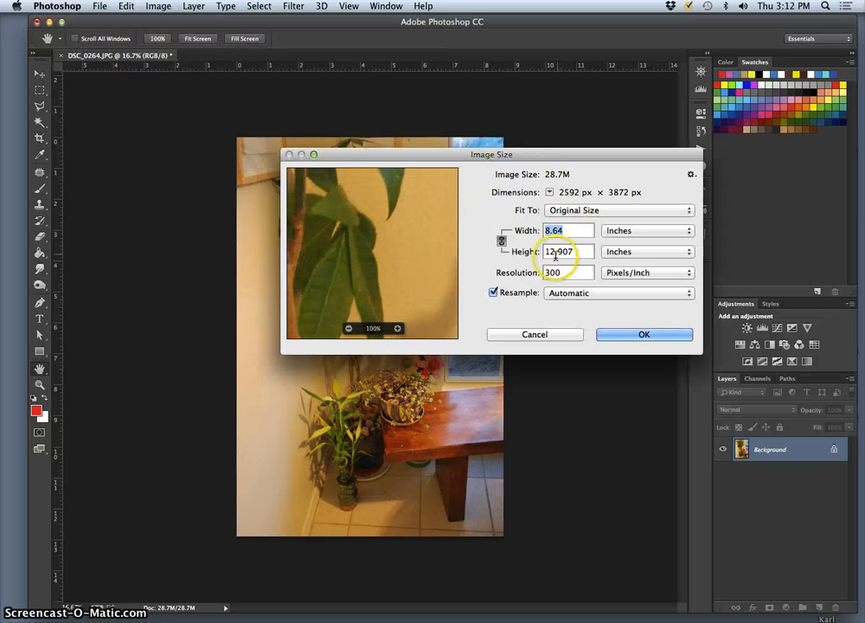
left_click(541, 272)
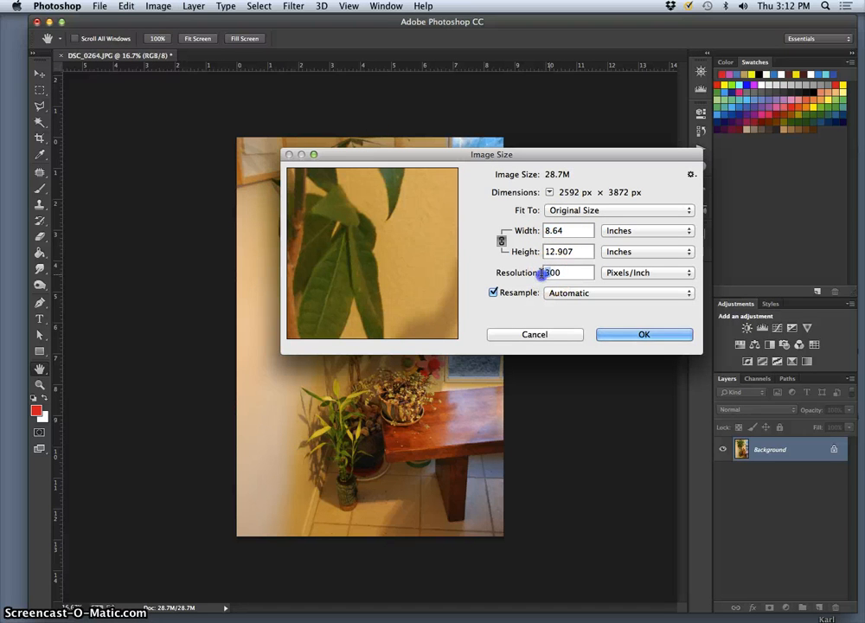
key("Delete")
type("1")
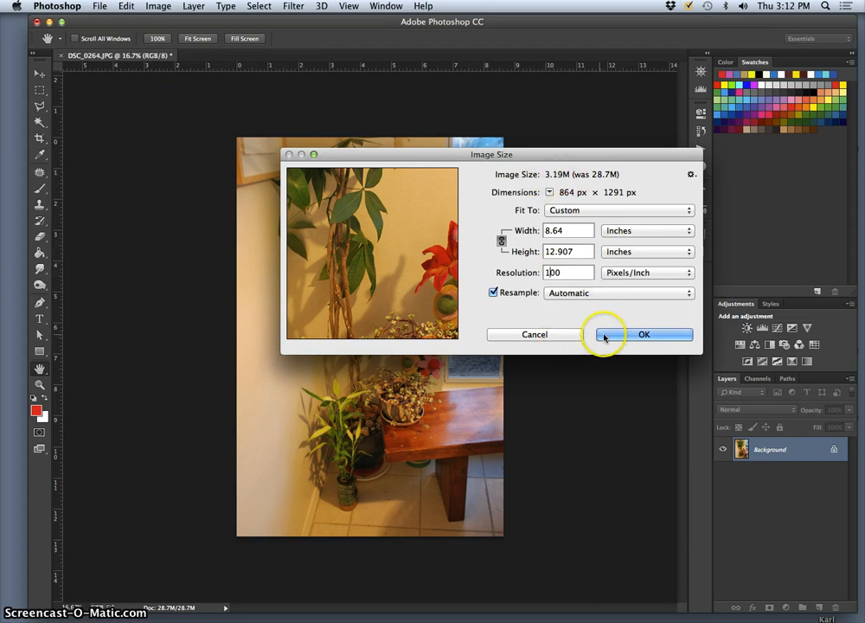
left_click(573, 334)
key("c")
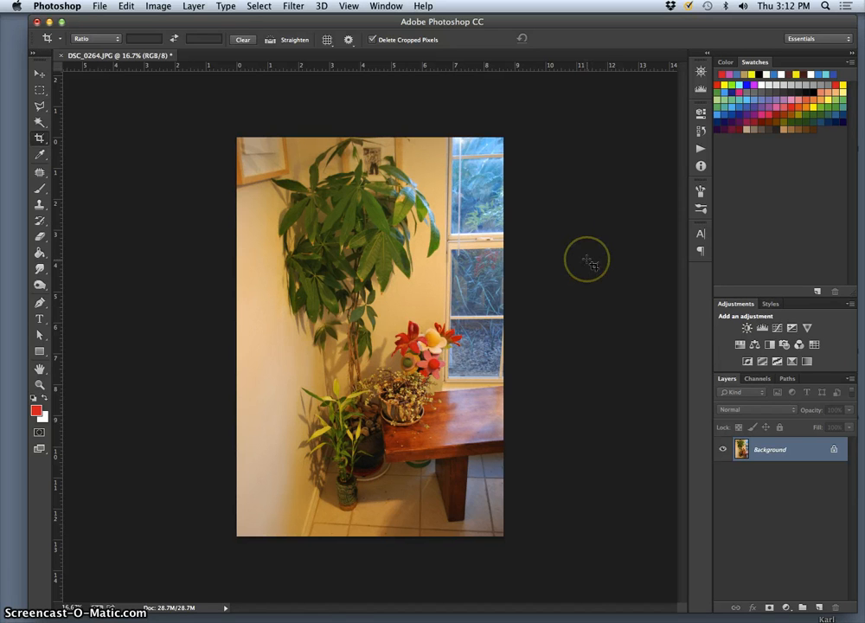
Show the Actions list, collapse all expanded action sets, and select the Default Actions set.
left_click(701, 148)
left_click_drag(680, 149, 685, 105)
left_click(592, 142)
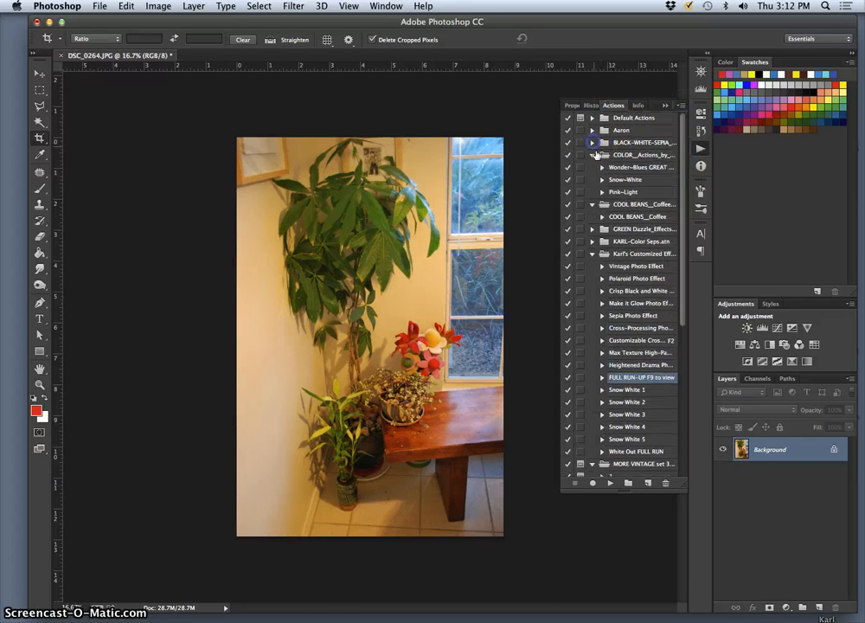
left_click(593, 155)
left_click(592, 167)
left_click(593, 205)
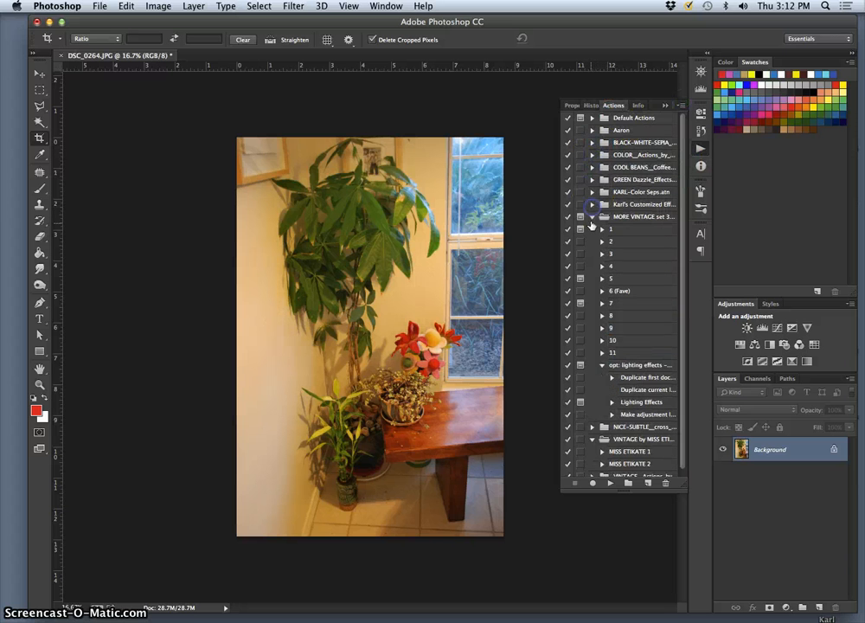
left_click(593, 216)
left_click(592, 242)
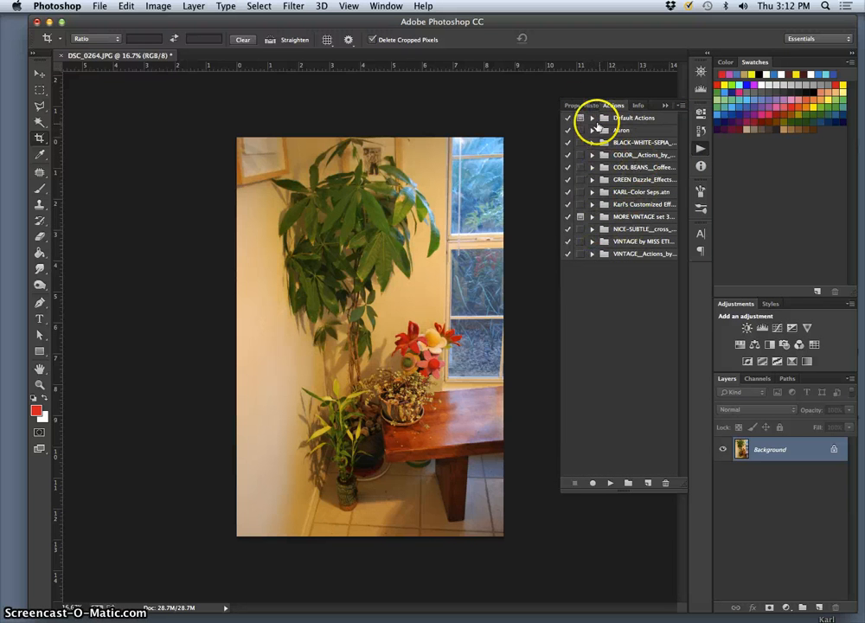
left_click(593, 118)
left_click(614, 121)
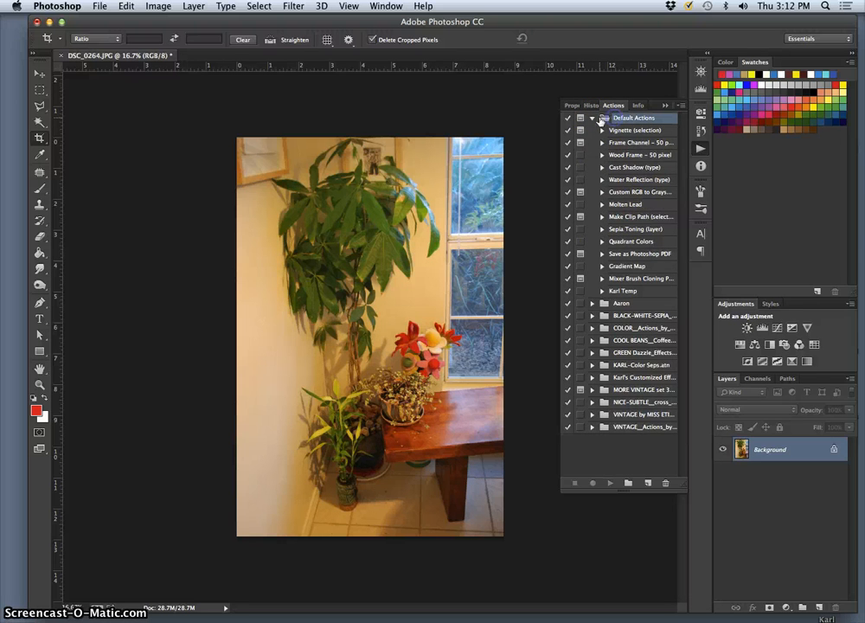
left_click(593, 119)
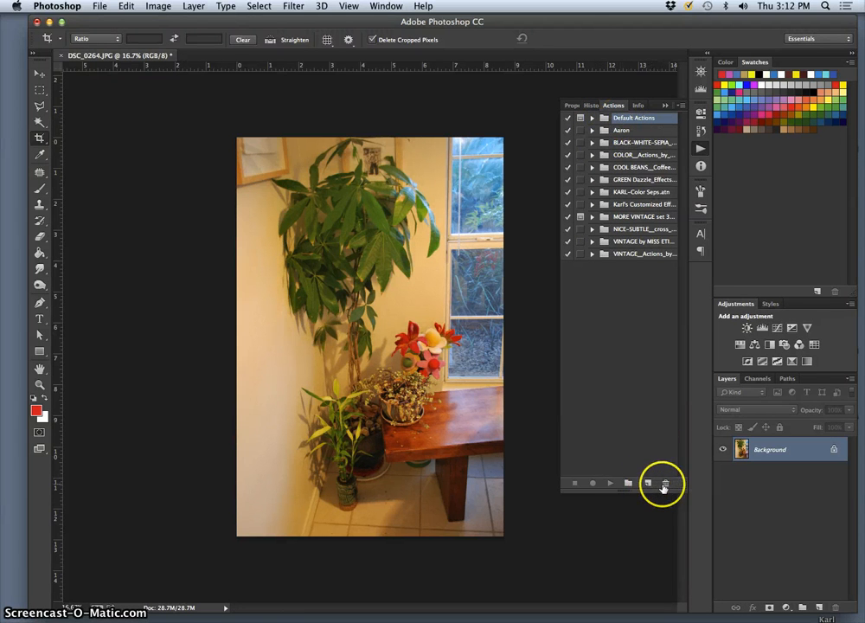
Start recording a new action in the Default Actions set, named with the author's first name followed by "Temp".
left_click(648, 486)
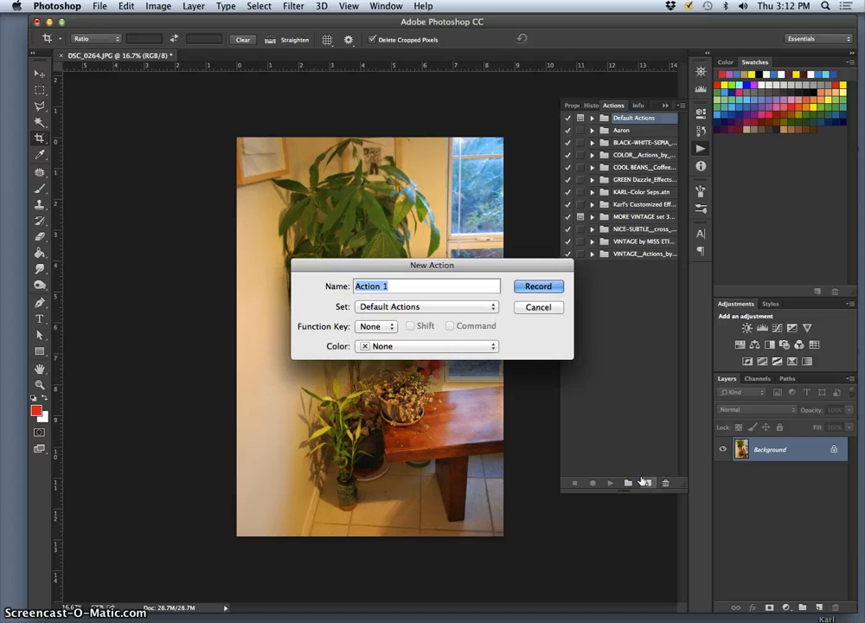
type("Karl Temp")
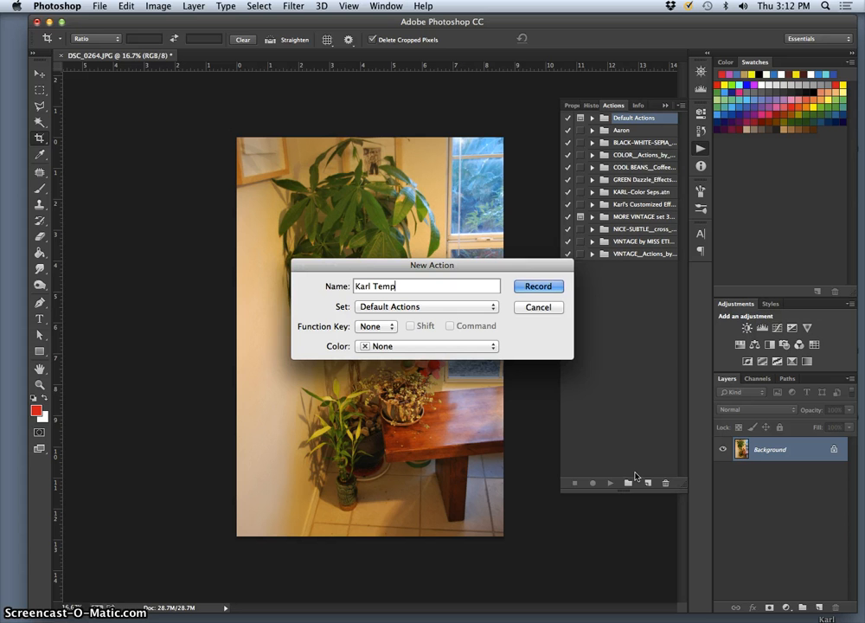
left_click(538, 286)
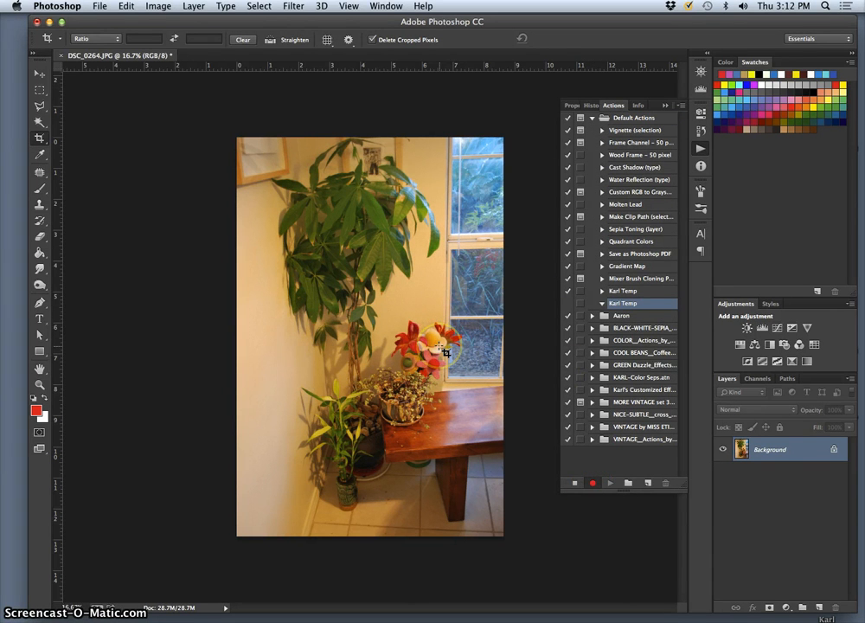
Record an Image Size change that resamples the photo to a resolution of 100 pixels/inch.
left_click(159, 7)
left_click(188, 101)
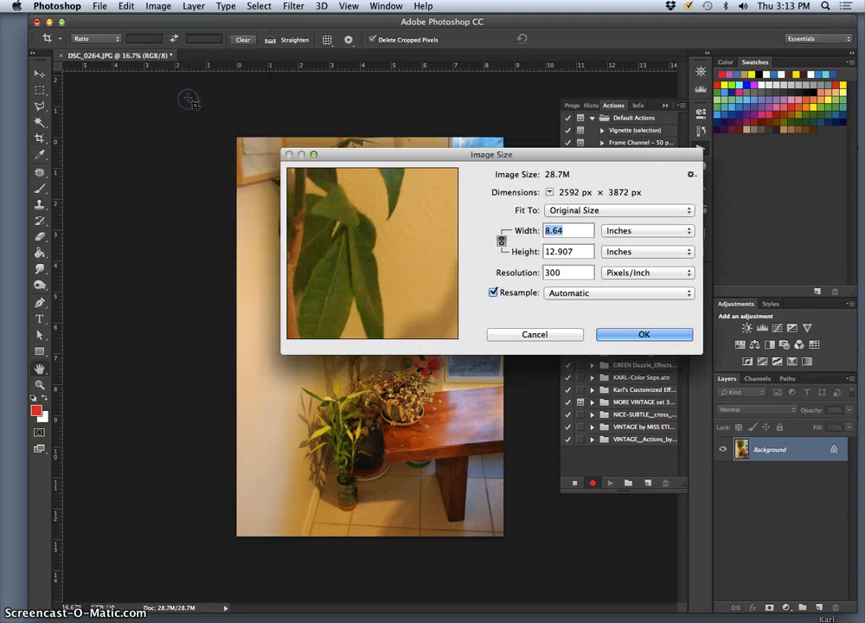
left_click(545, 273)
type("1")
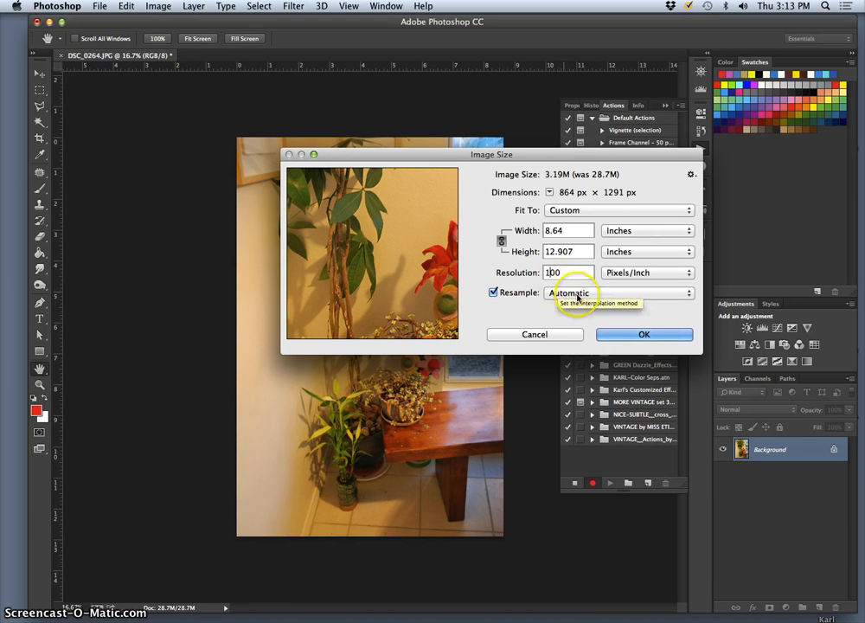
left_click(636, 336)
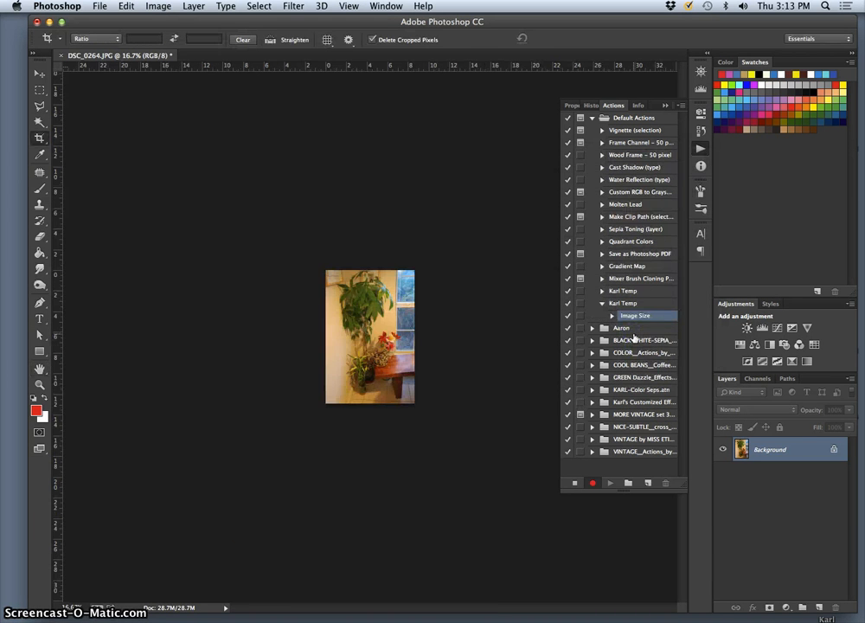
left_click(402, 368)
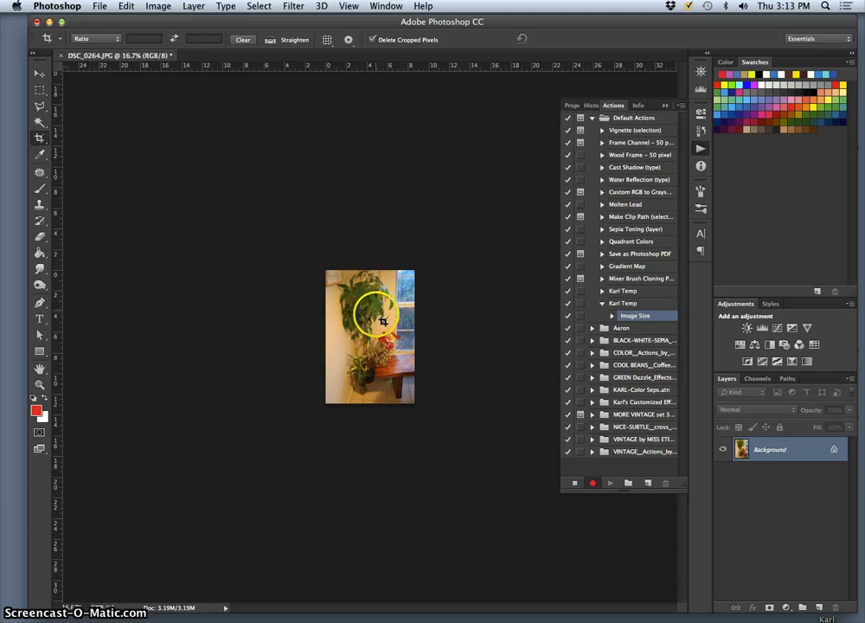
Record saving the resized photo as a Progressive JPEG with 3 scans at Maximum quality 12.
left_click(101, 7)
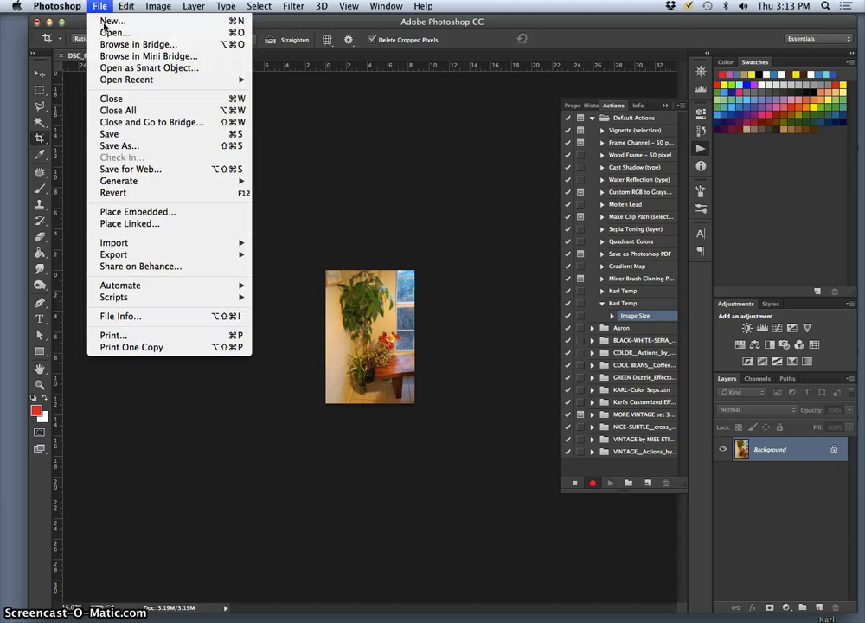
left_click(131, 136)
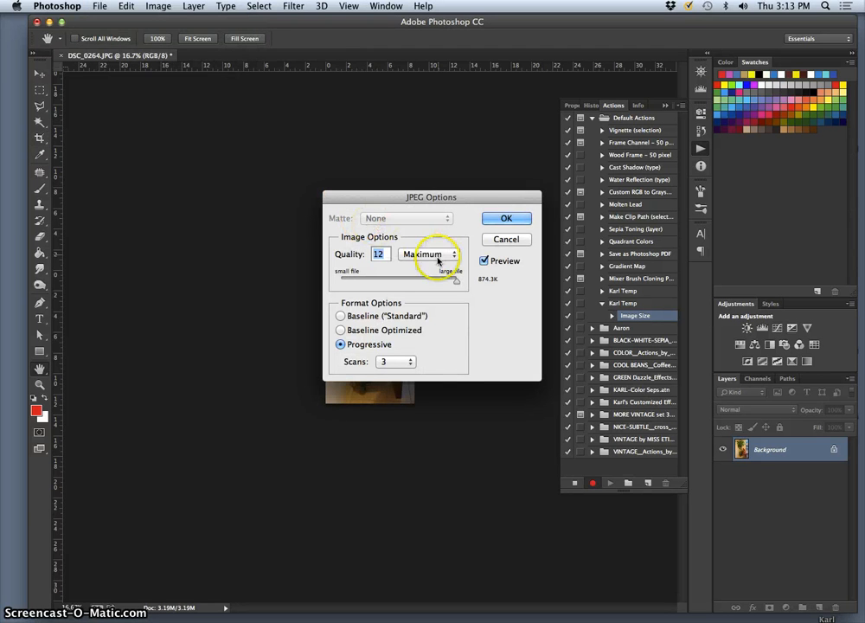
left_click(380, 253)
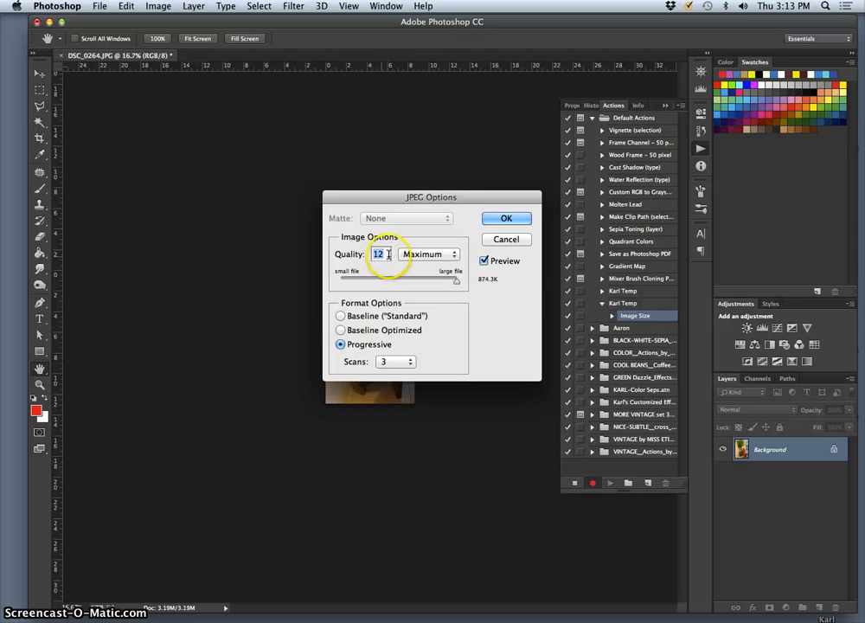
double_click(380, 253)
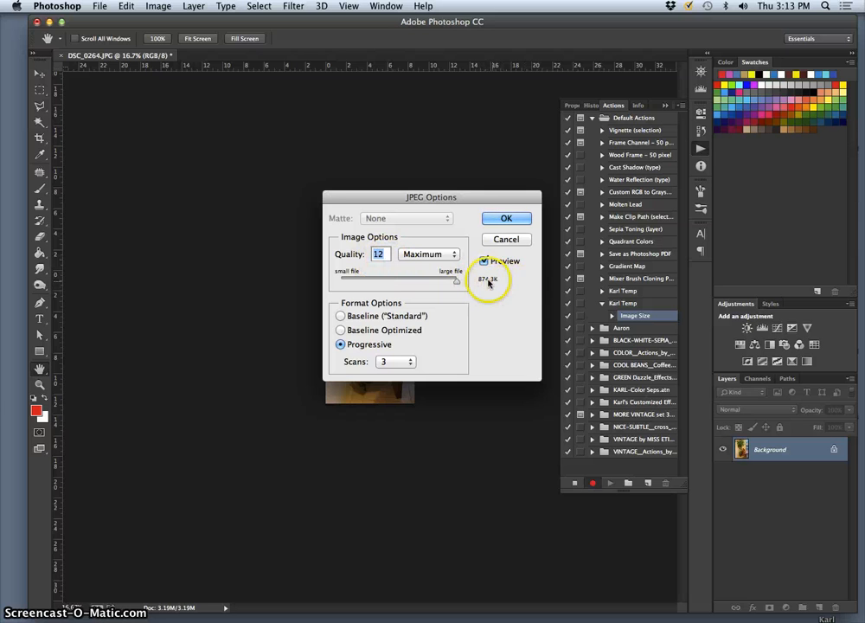
left_click(502, 219)
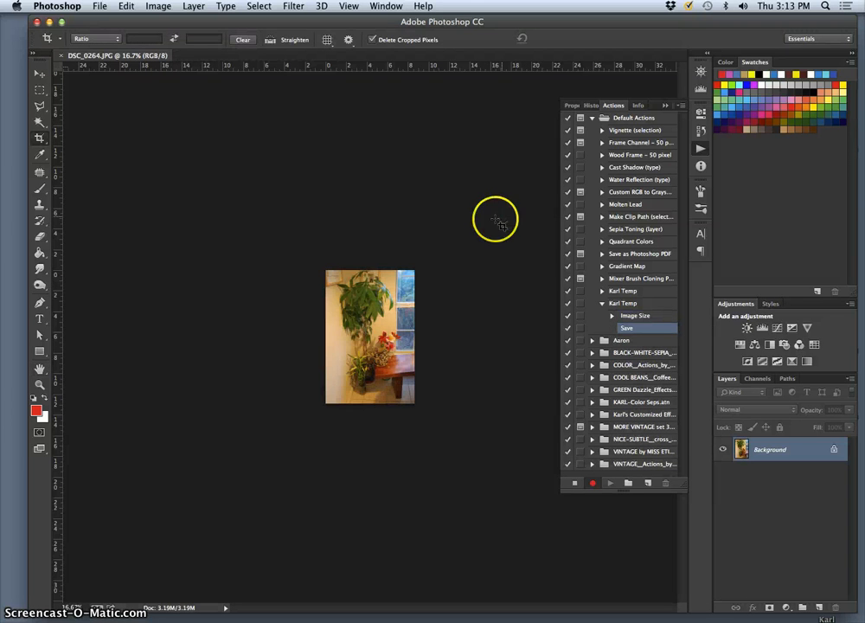
Record closing DSC_0264.JPG and stop recording the action.
left_click(98, 6)
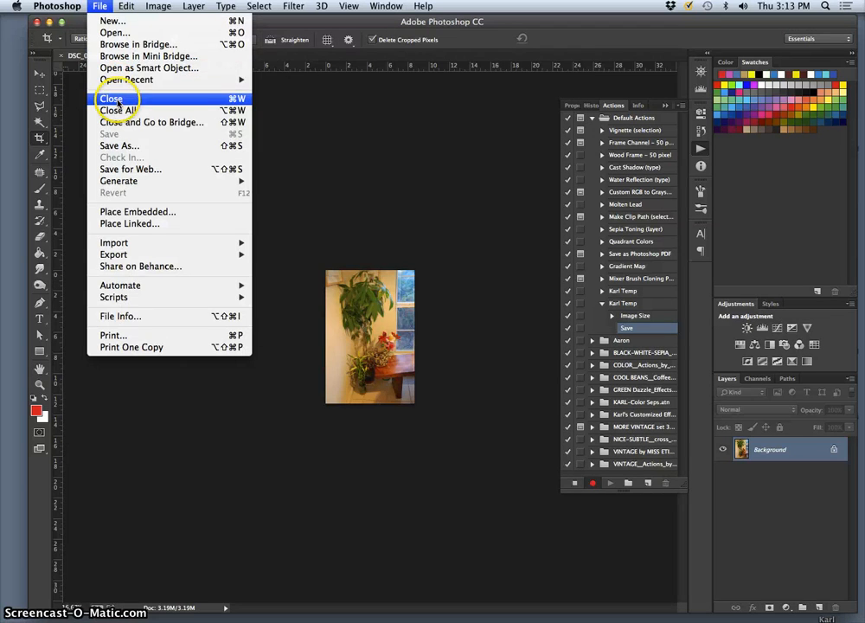
left_click(118, 103)
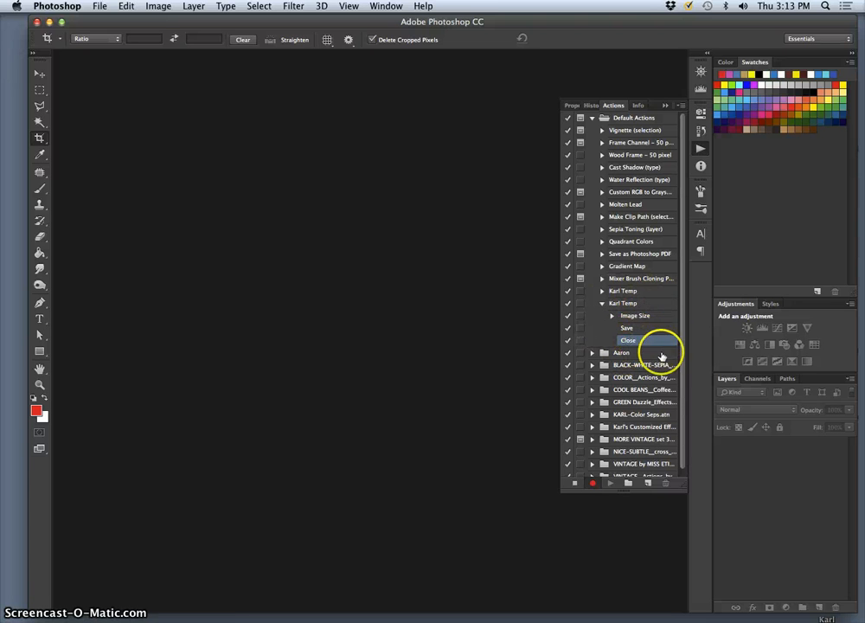
left_click(574, 483)
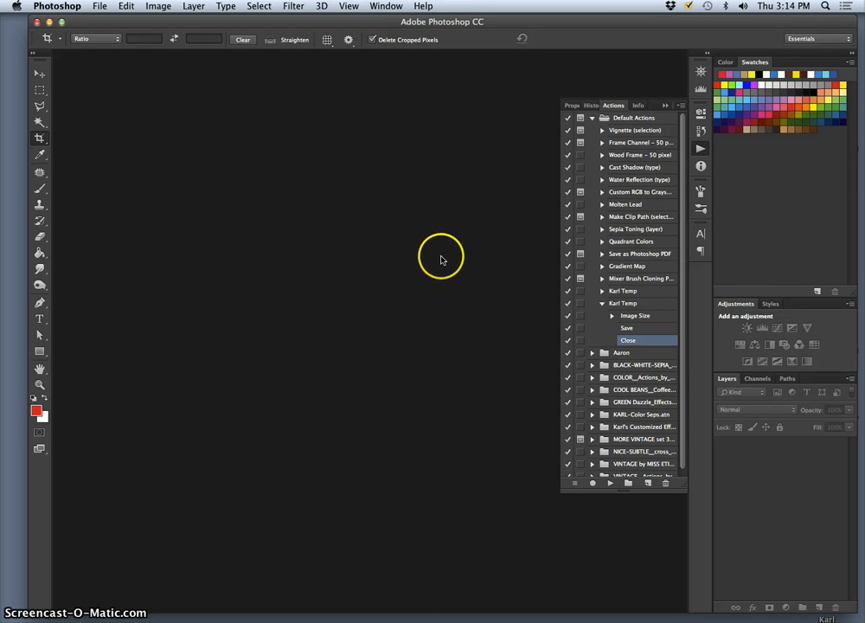
key("ctrl+Down")
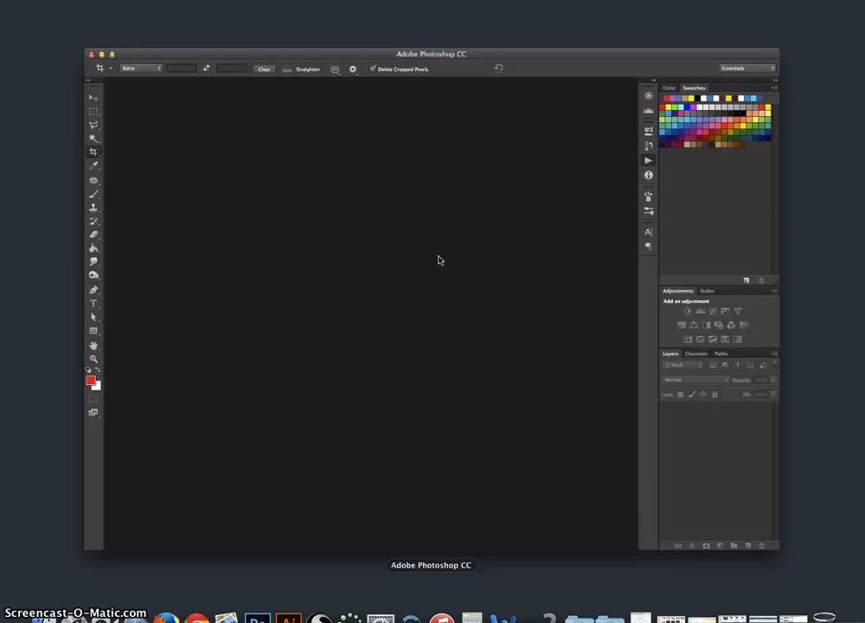
key("ctrl+Down")
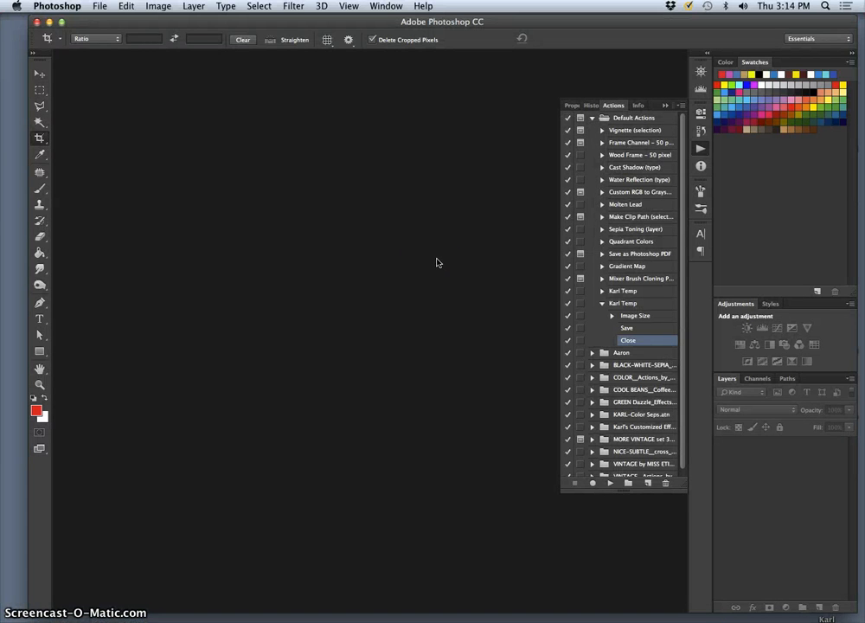
Switch to the desktop, open the Cubist Exposures SP15 folder and look through its photos.
key("F11")
left_click(191, 253)
double_click(89, 243)
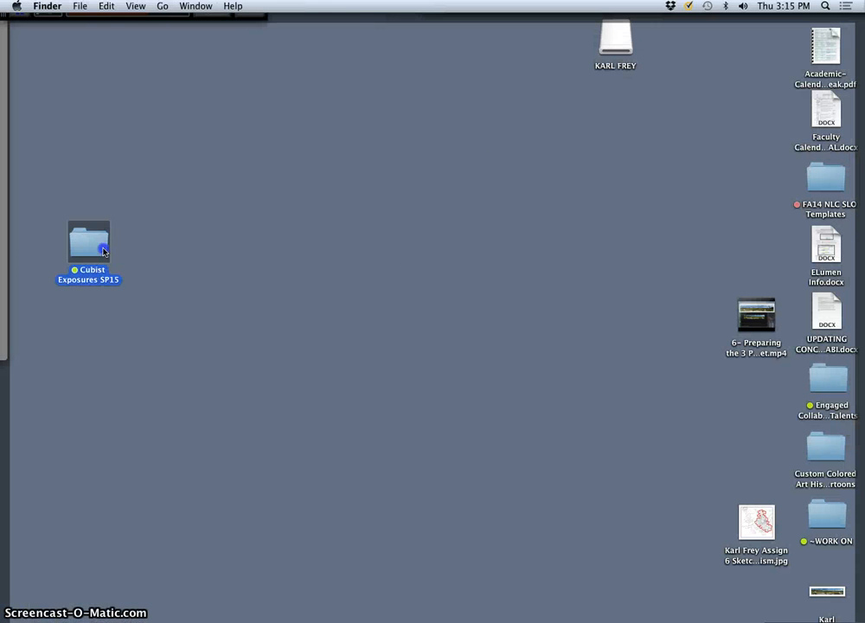
left_click(277, 166)
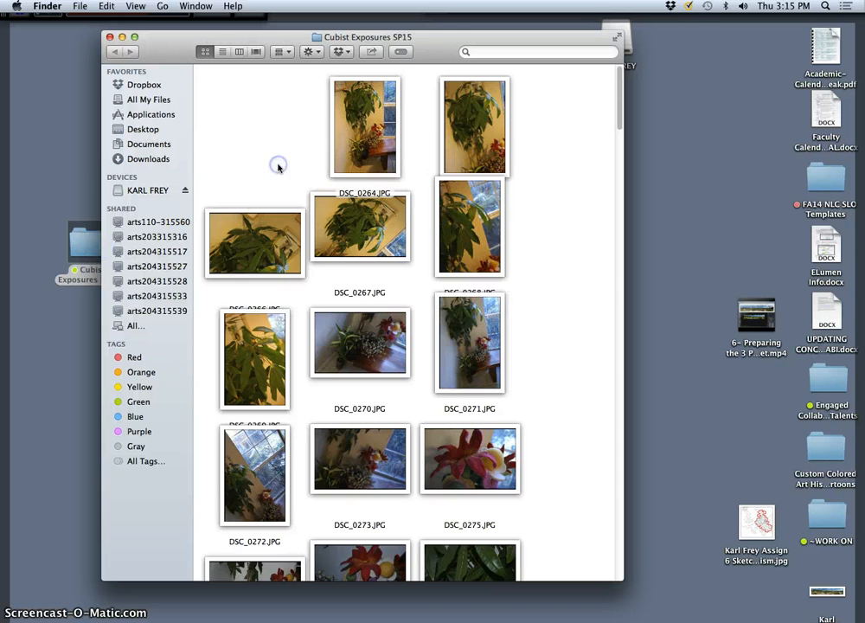
scroll(337, 229, "down", 20)
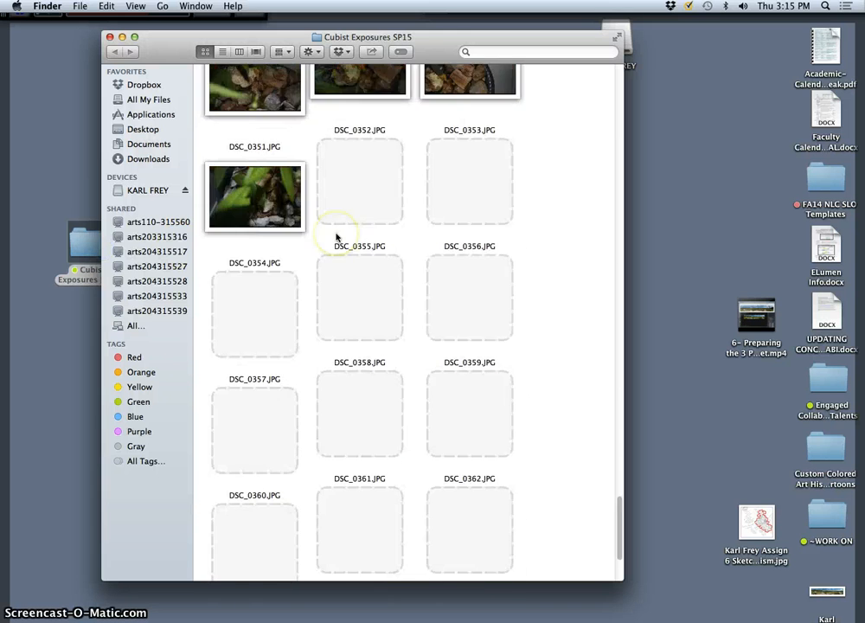
scroll(336, 236, "up", 15)
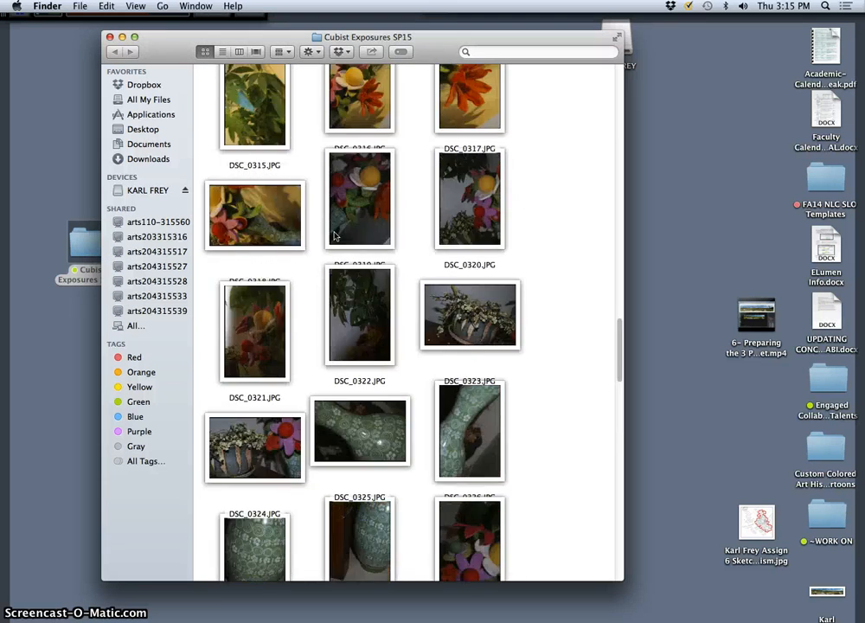
scroll(334, 236, "up", 10)
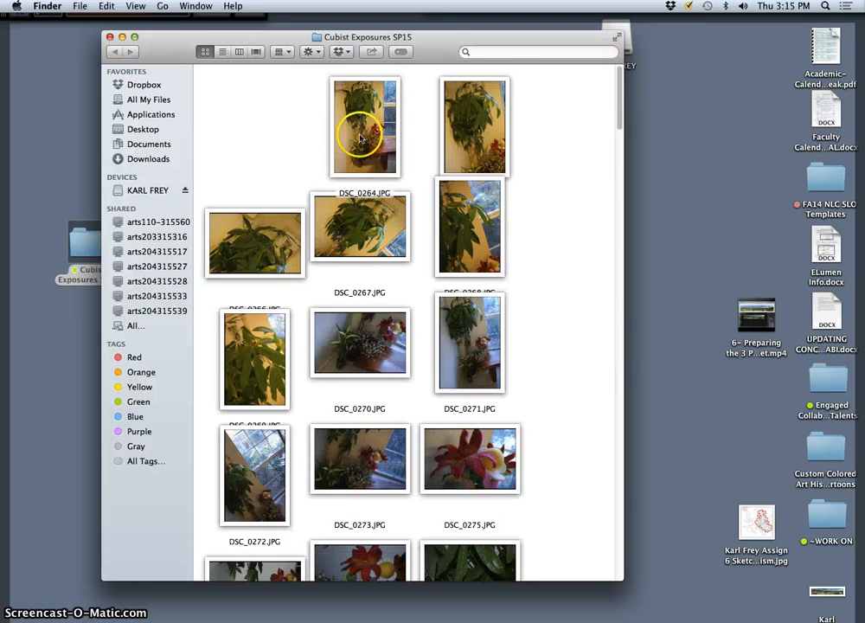
Move DSC_0264.JPG and DSC_0265.JPG over in the folder's first row and open DSC_0265.JPG in Adobe Photoshop CC.
left_click_drag(359, 138, 269, 145)
left_click_drag(459, 135, 378, 143)
right_click(377, 141)
mouse_move(471, 155)
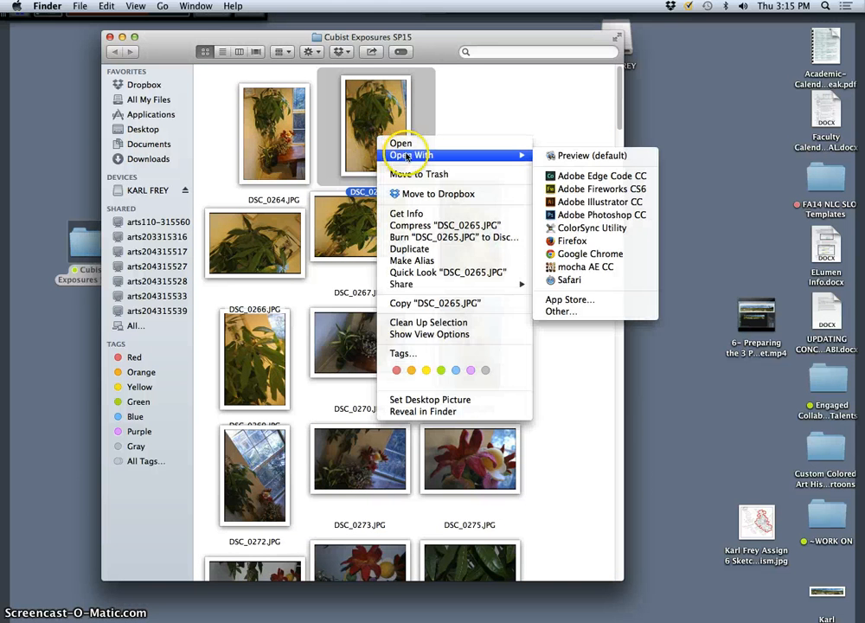
left_click(562, 215)
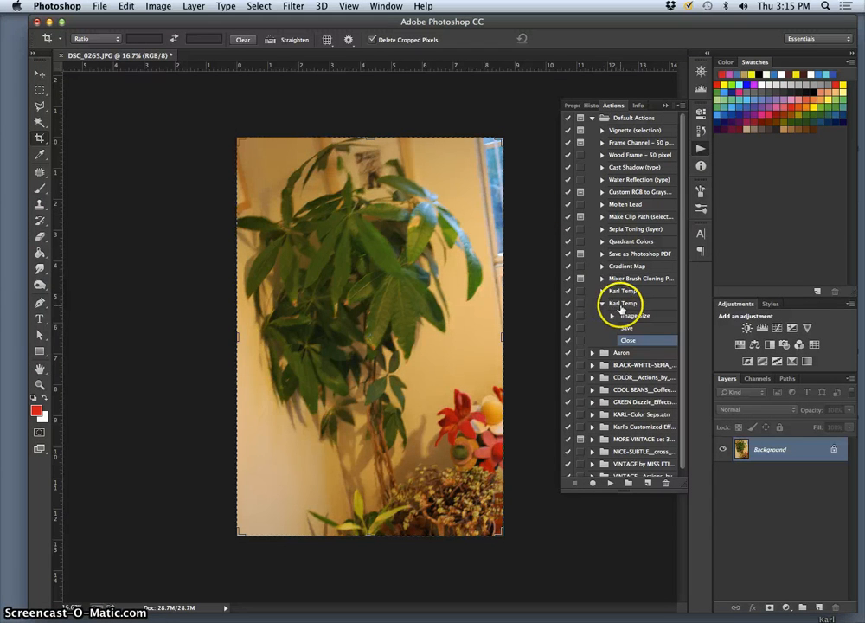
Review the newly recorded Temp action's Image Size settings and play the action on DSC_0265.JPG.
left_click(620, 304)
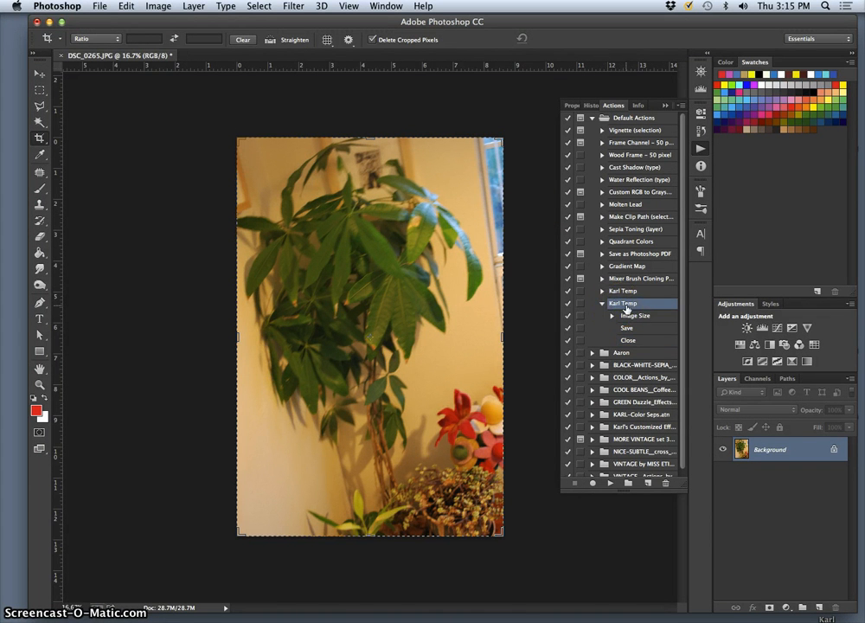
left_click(610, 483)
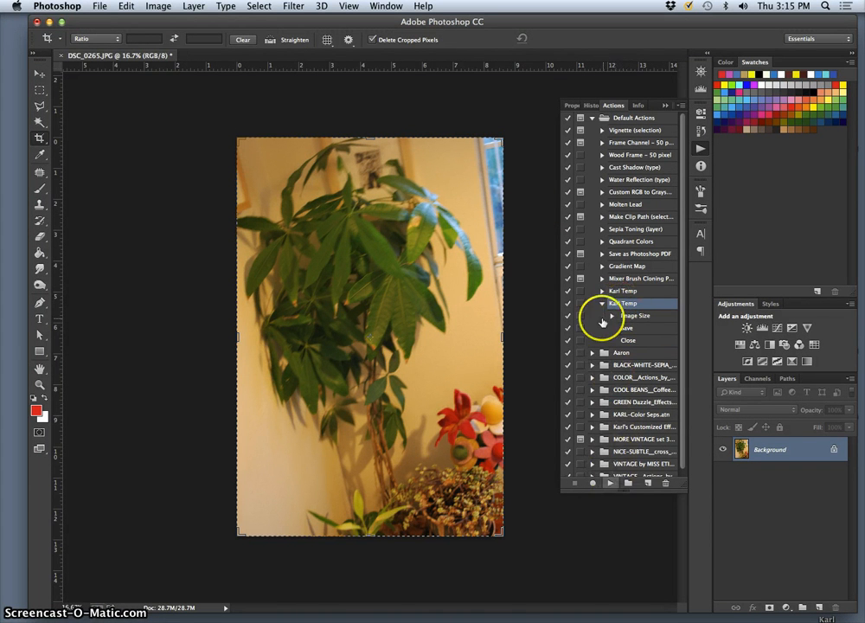
left_click(602, 303)
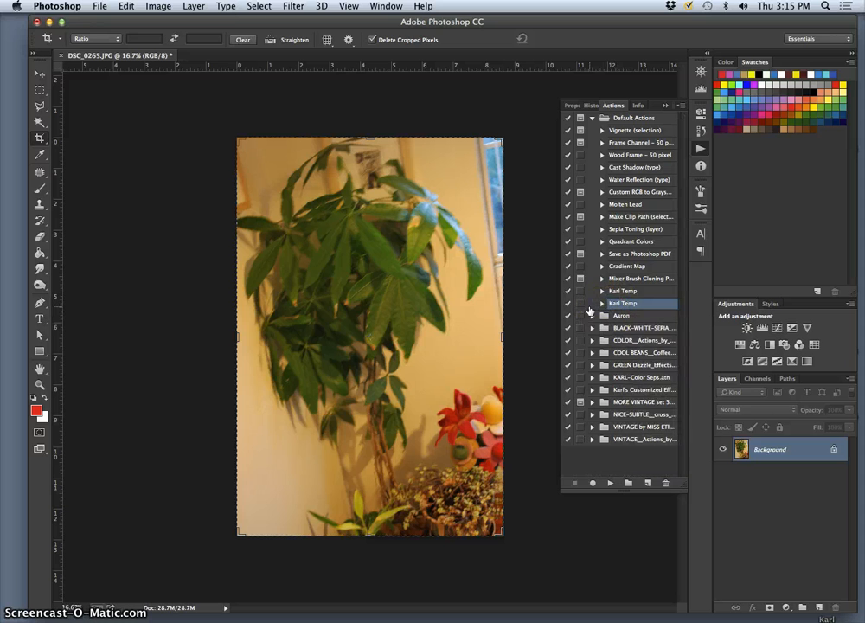
left_click(603, 303)
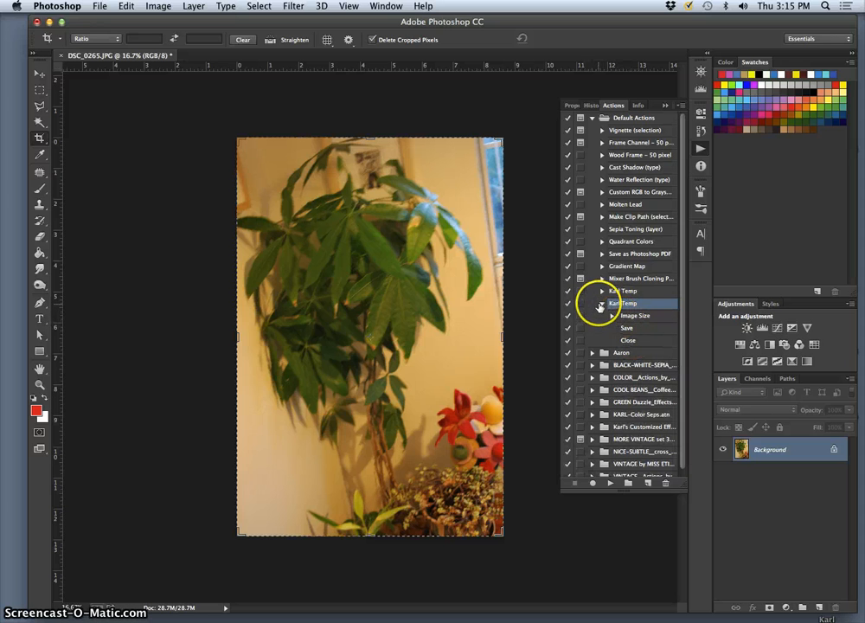
left_click(612, 316)
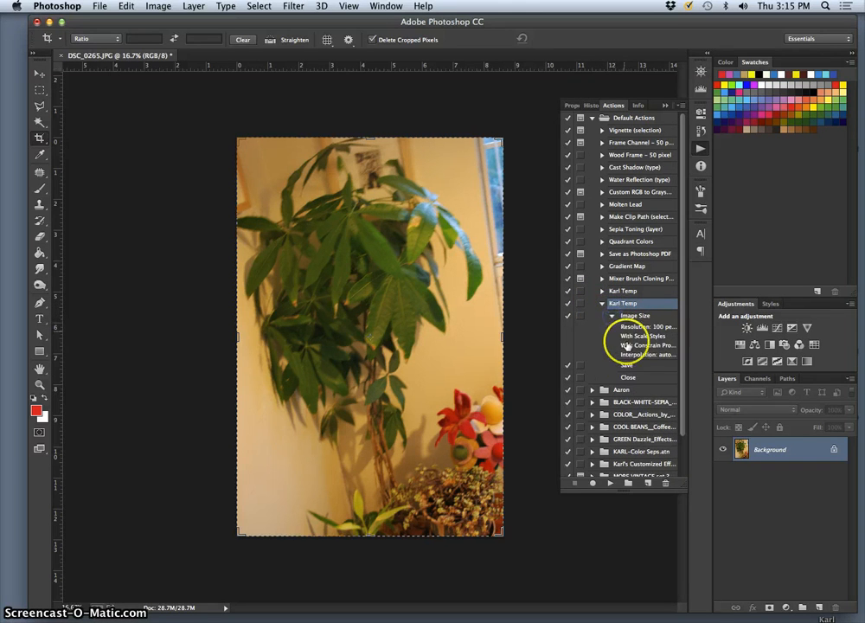
left_click(612, 315)
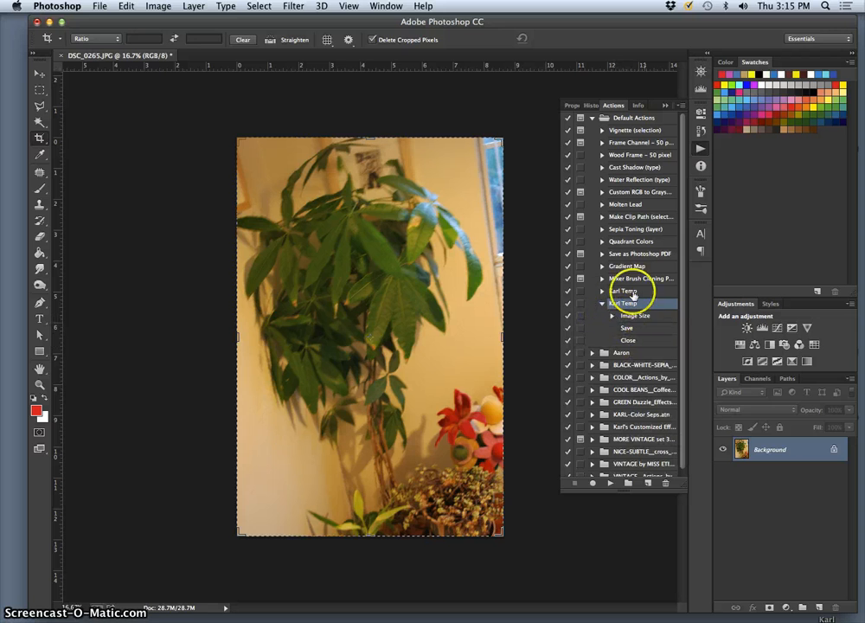
left_click(602, 304)
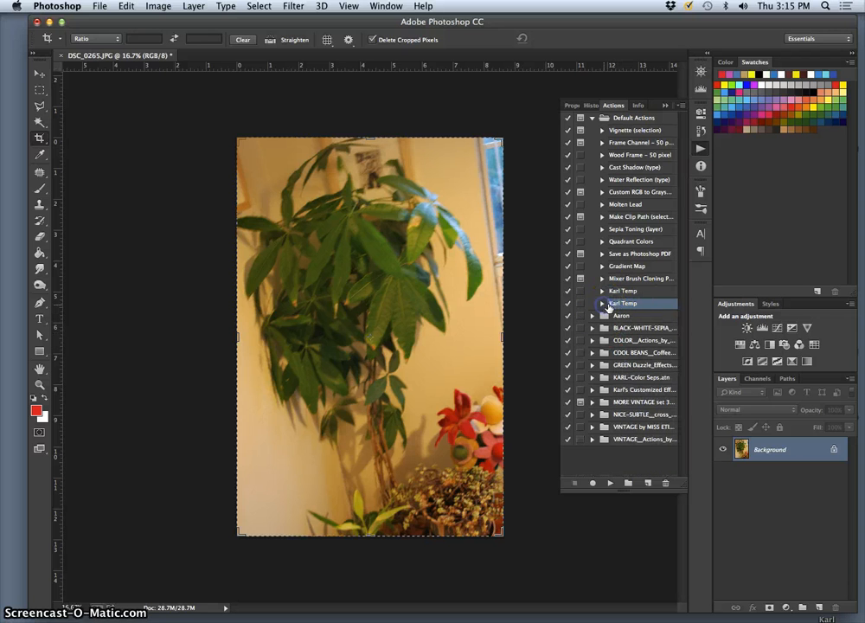
left_click(609, 486)
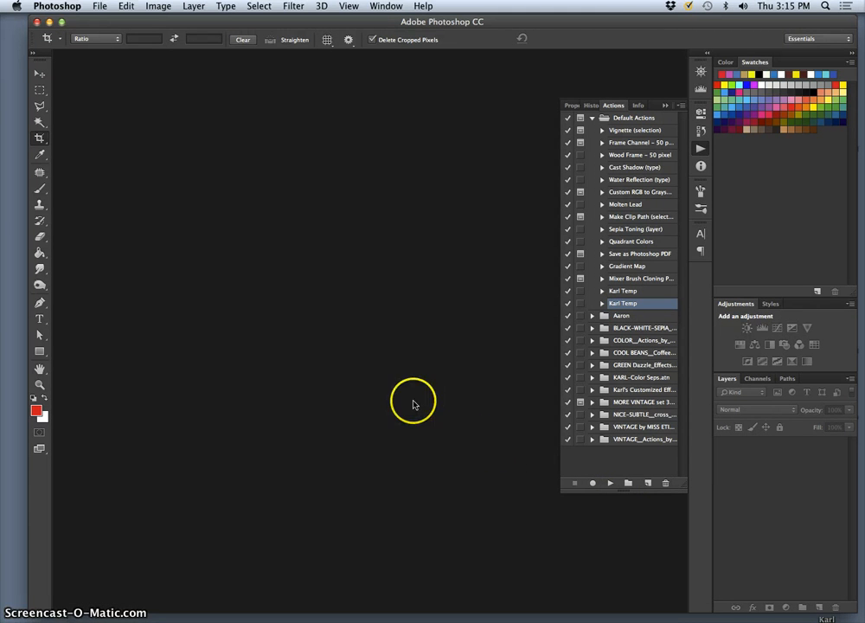
Return to the Cubist Exposures SP15 folder and open DSC_0265.JPG in Preview.
key("F11")
double_click(104, 254)
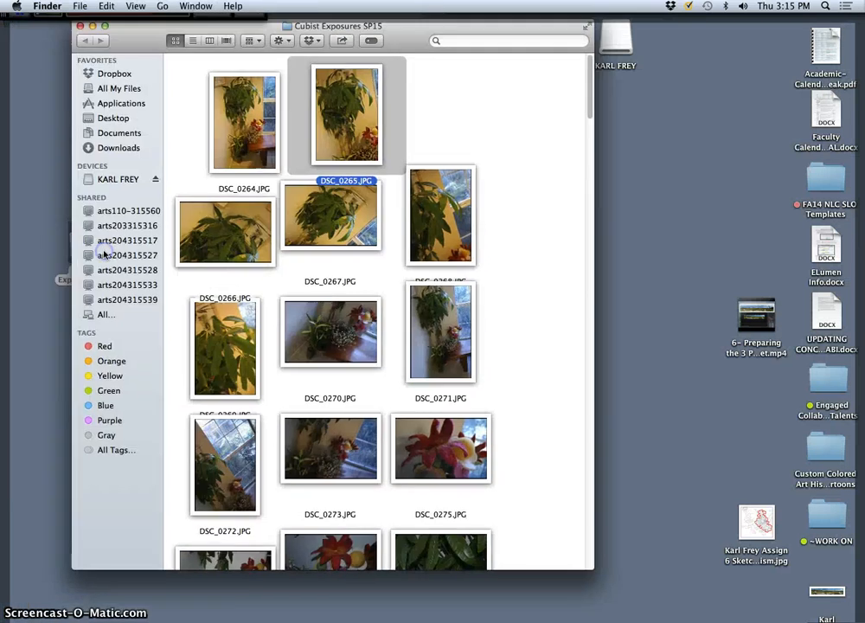
right_click(393, 145)
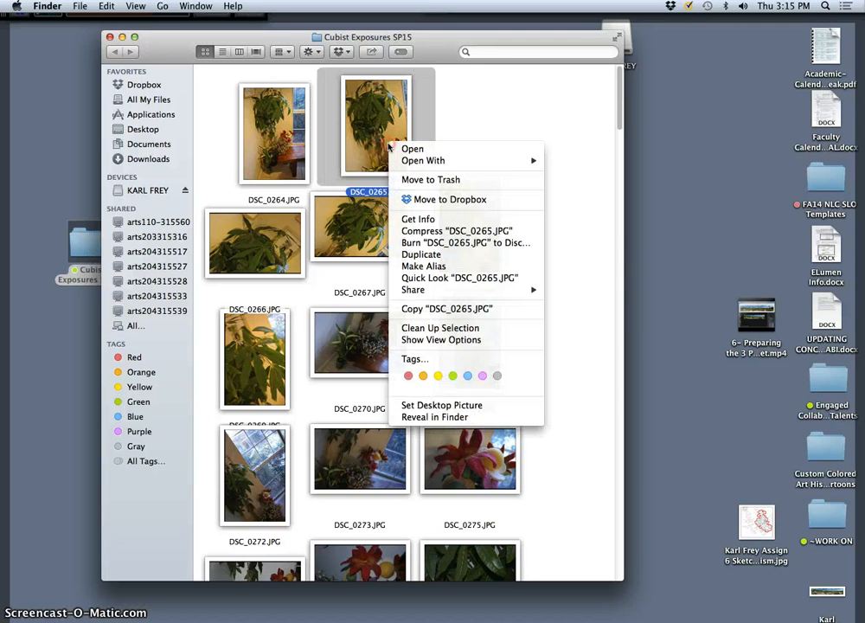
mouse_move(419, 161)
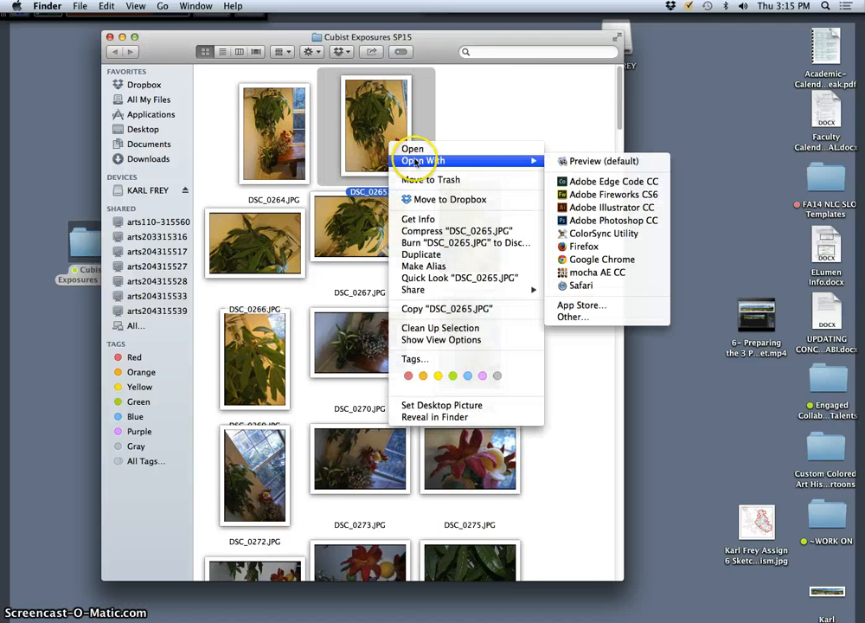
left_click(583, 161)
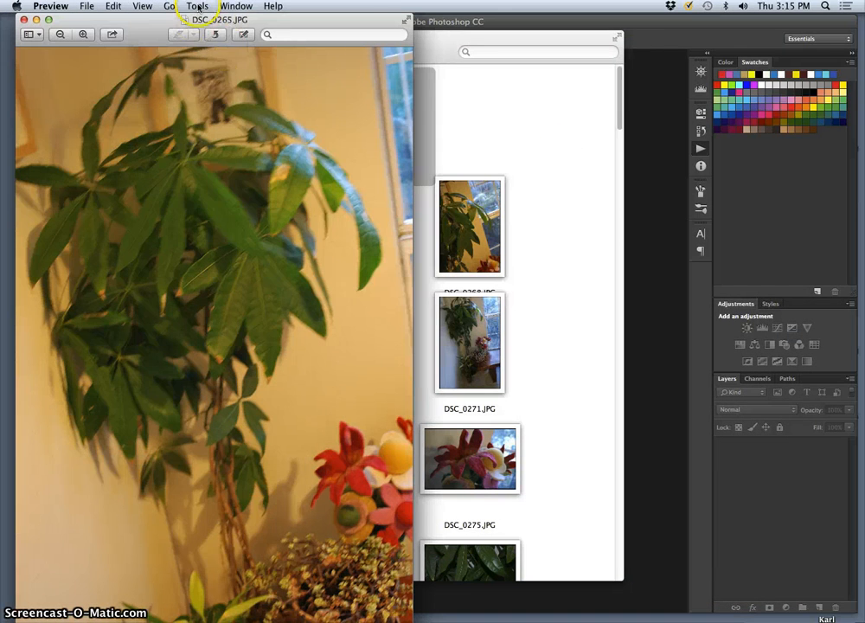
Check DSC_0265.JPG's dimensions and resolution in Preview's size settings and close the image.
left_click(197, 8)
left_click(200, 74)
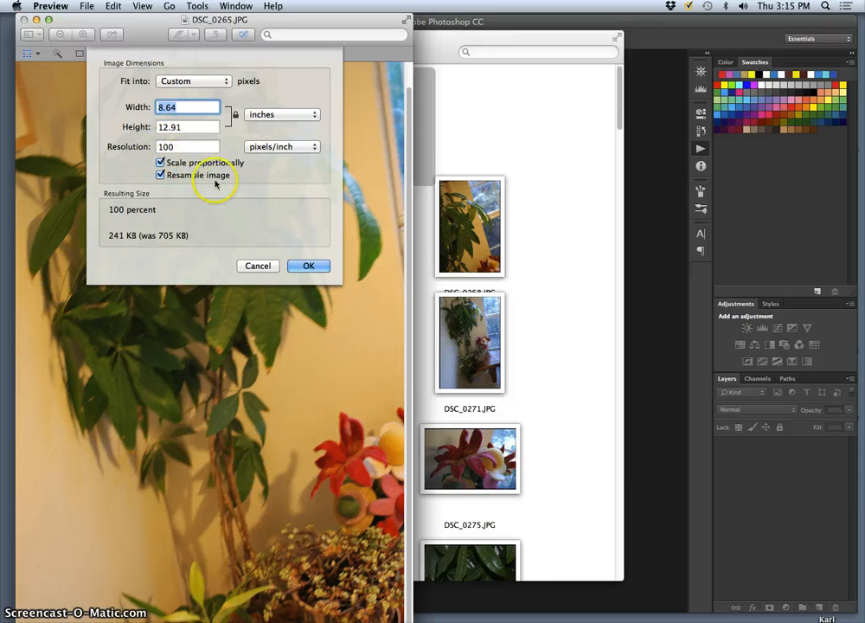
left_click(307, 267)
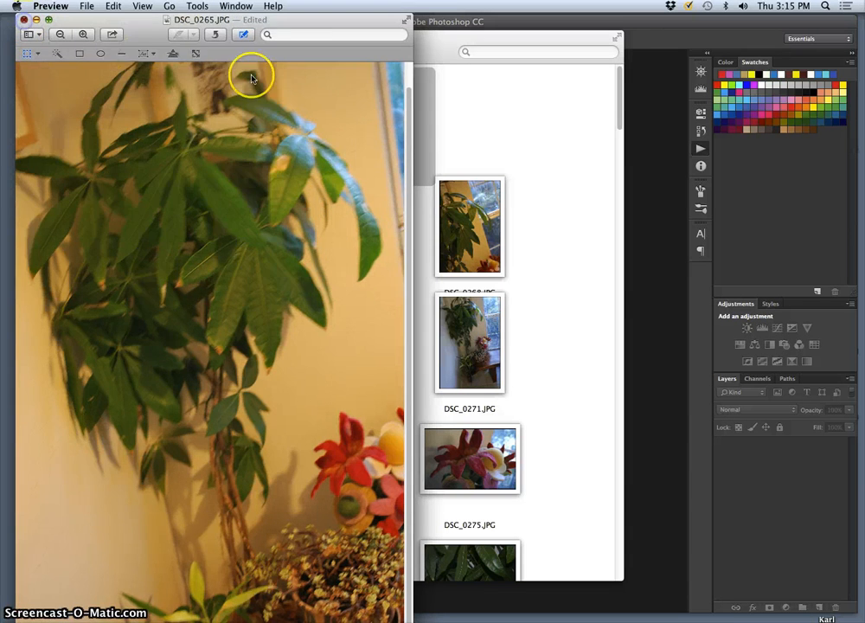
key("super+w")
Close the Cubist Exposures SP15 folder window and switch back to Photoshop.
left_click(448, 120)
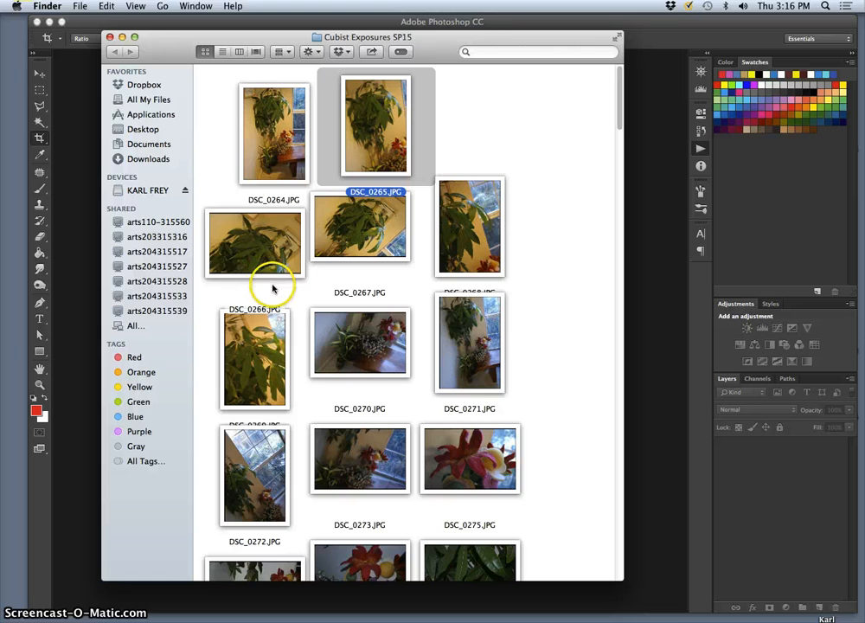
left_click(109, 38)
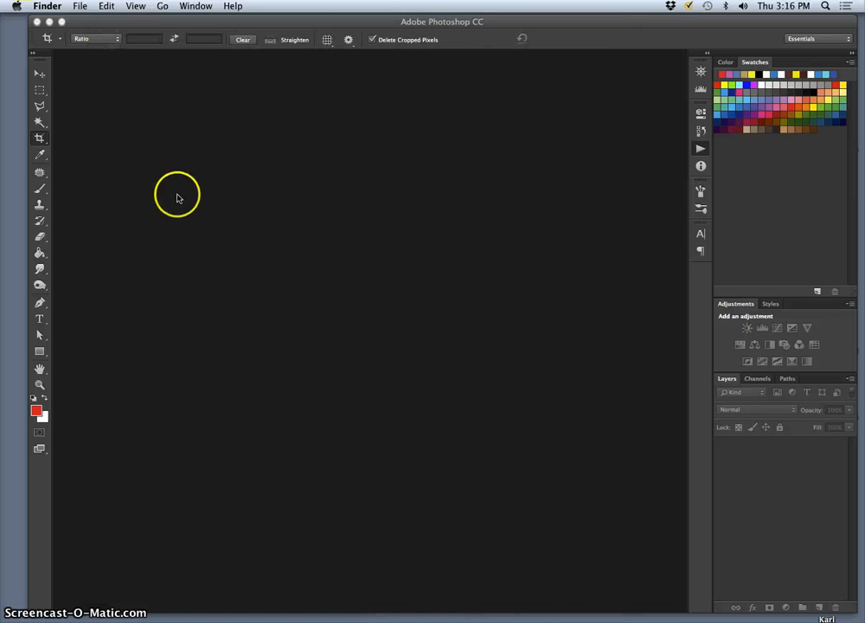
left_click(177, 192)
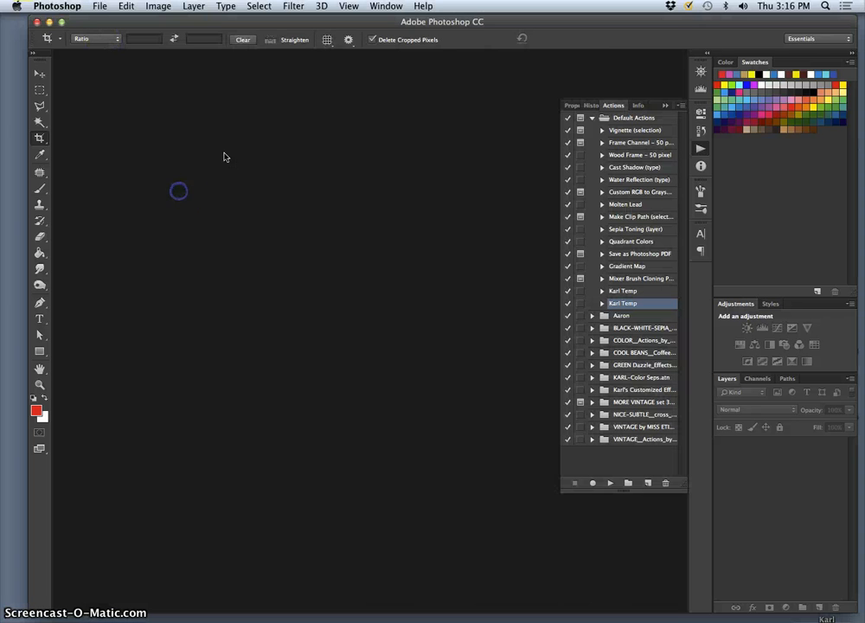
Open the Batch automation for the Temp action in Default Actions, keeping Folder as the source.
left_click(101, 7)
mouse_move(131, 288)
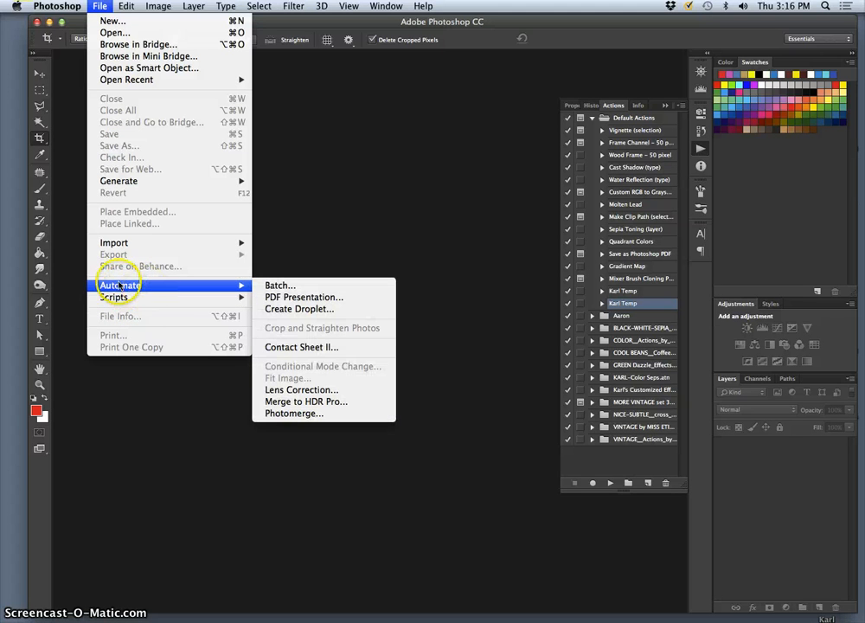
left_click(274, 286)
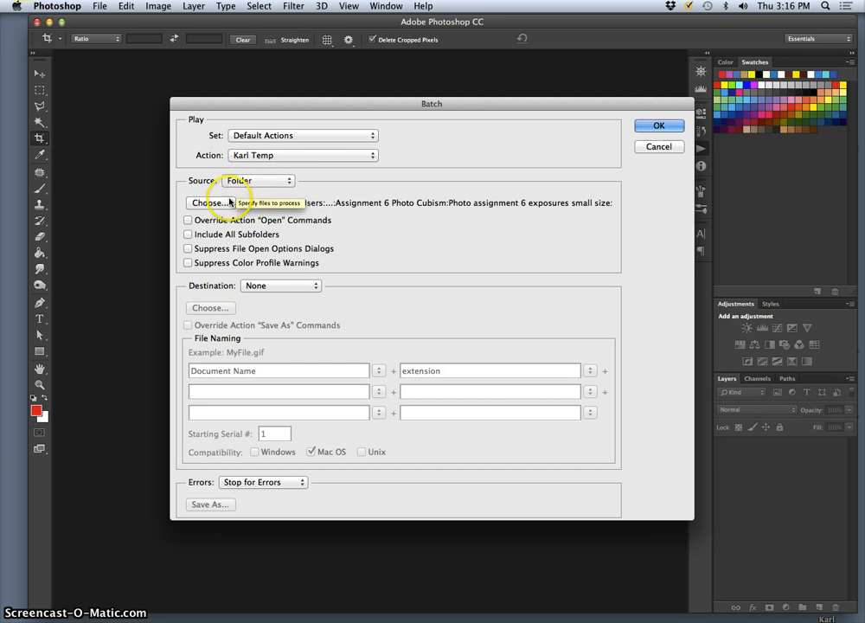
left_click(239, 183)
left_click(237, 181)
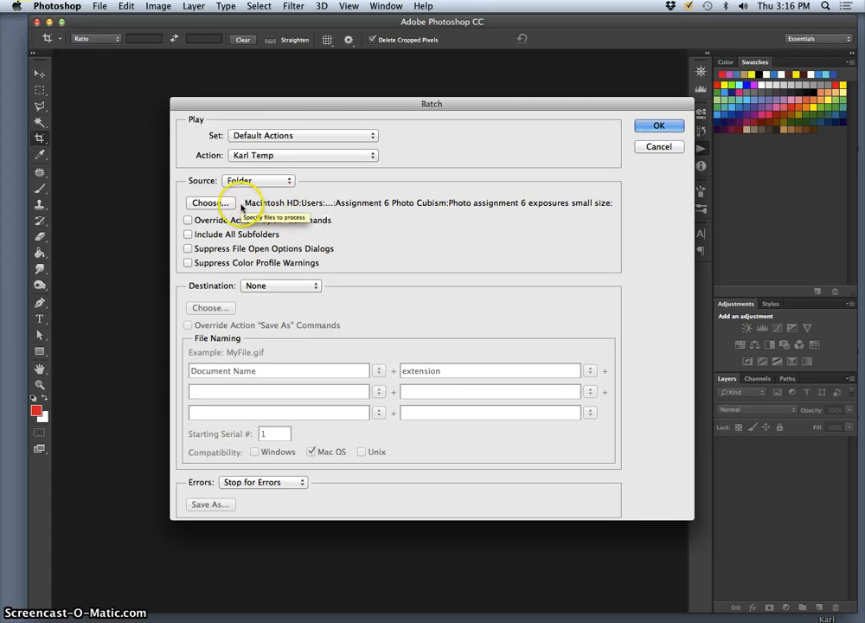
Choose the desktop folder Cubist Exposures SP15 as the batch source and run the batch with destination None.
left_click(224, 205)
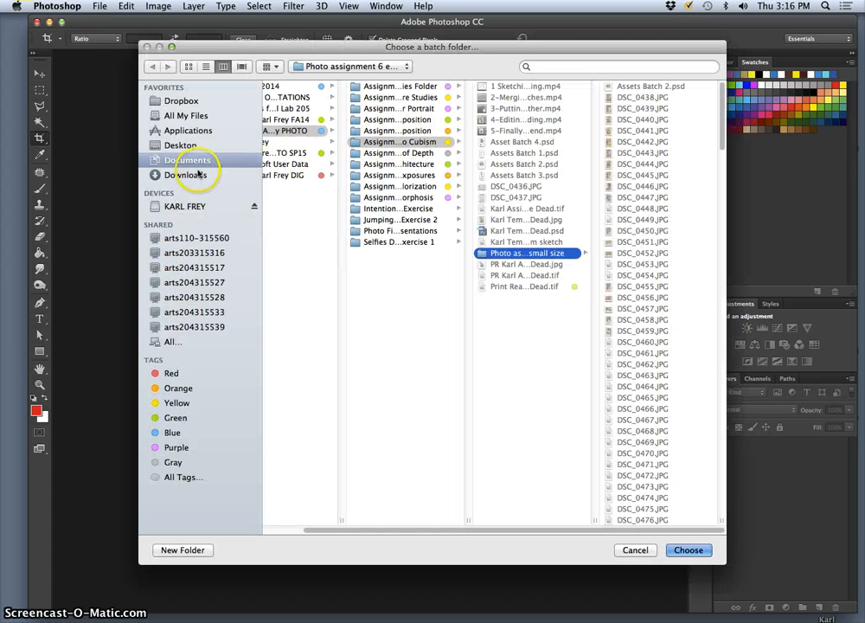
left_click(178, 145)
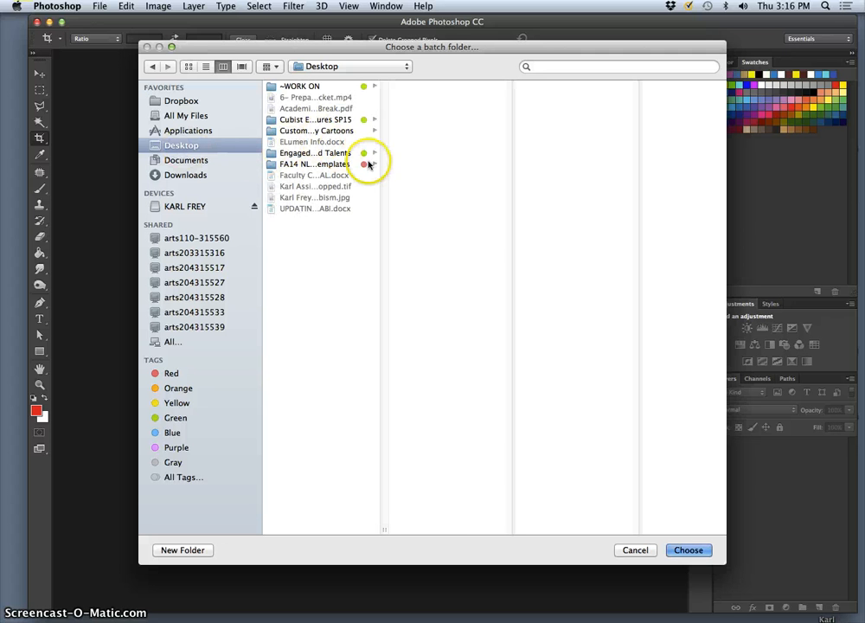
left_click(326, 122)
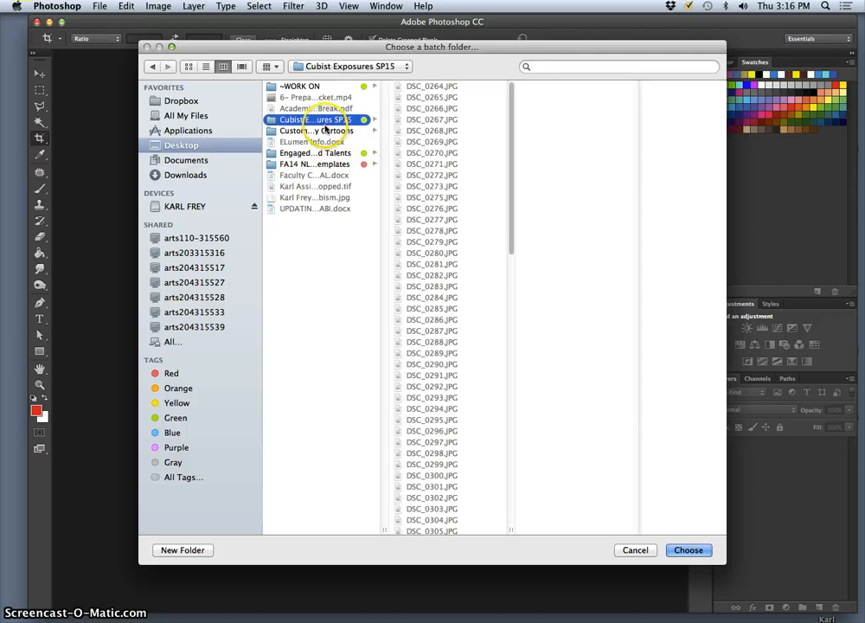
left_click(688, 550)
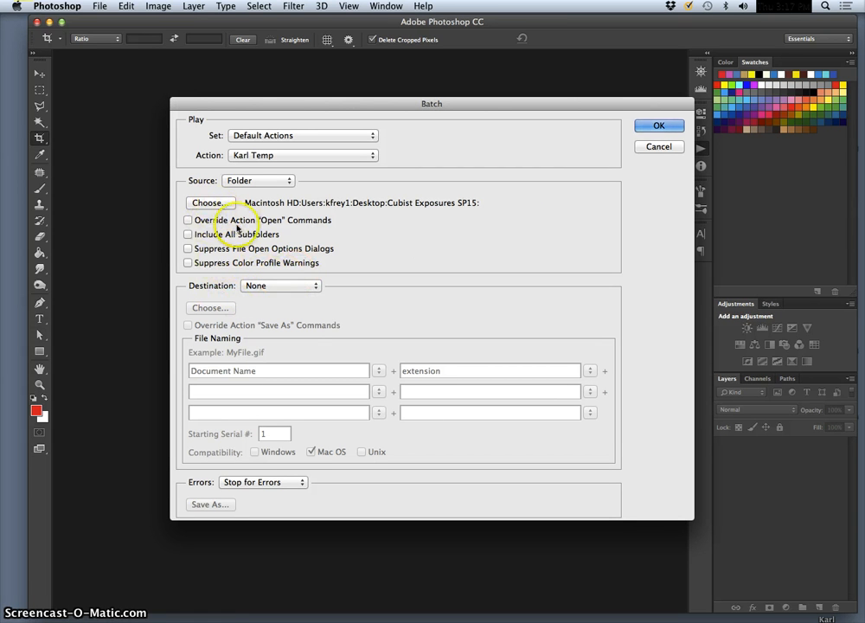
left_click(659, 128)
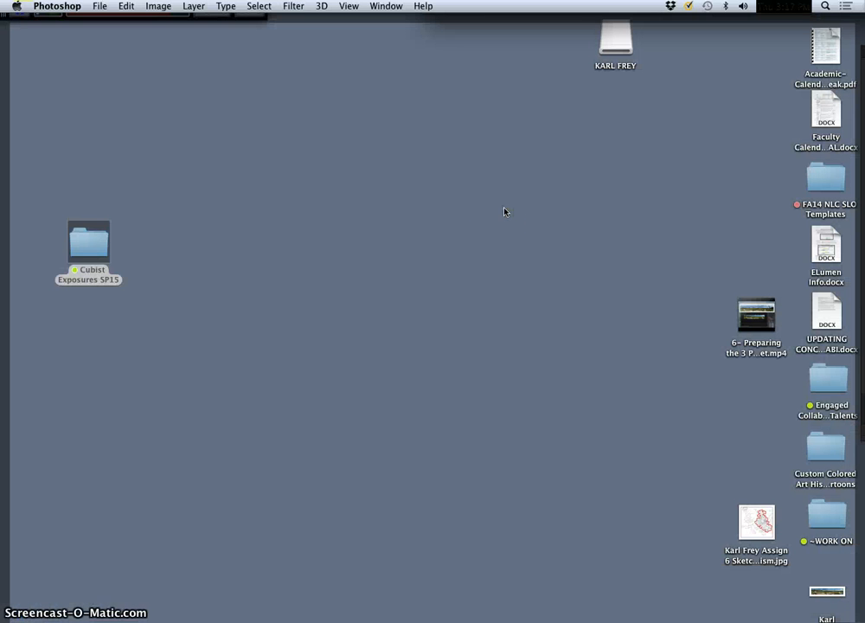
Open the Cubist Exposures SP15 folder from the desktop and look through the batch-processed photos.
double_click(98, 252)
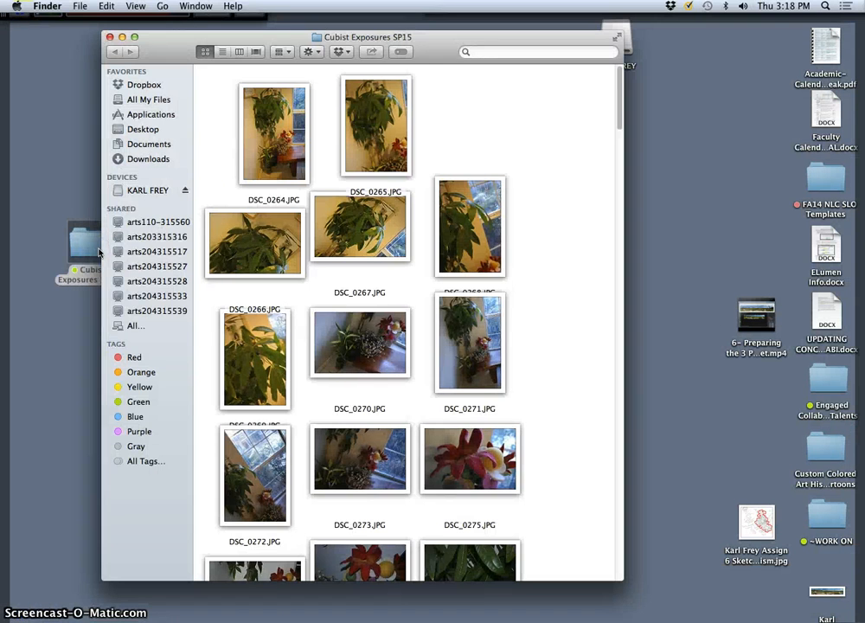
scroll(349, 276, "down", 15)
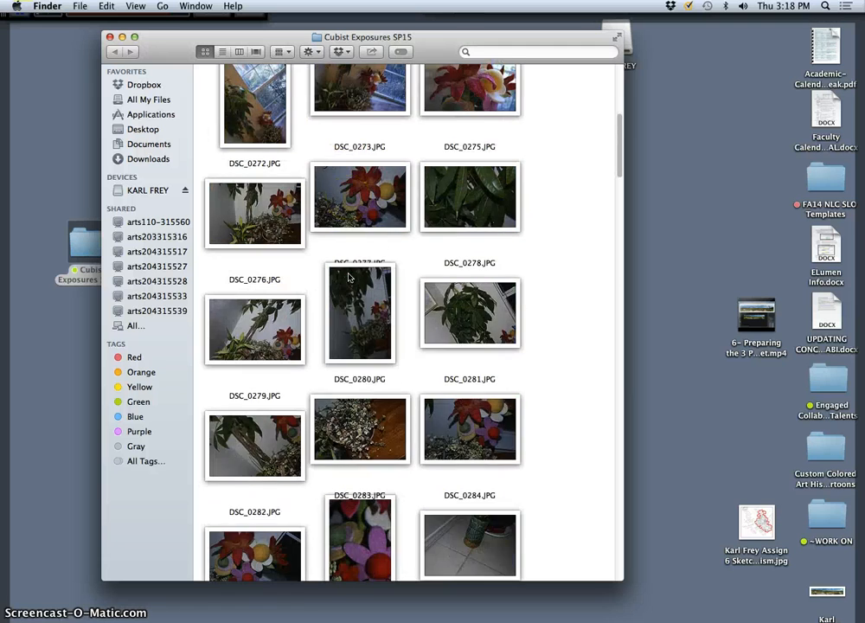
scroll(350, 277, "down", 20)
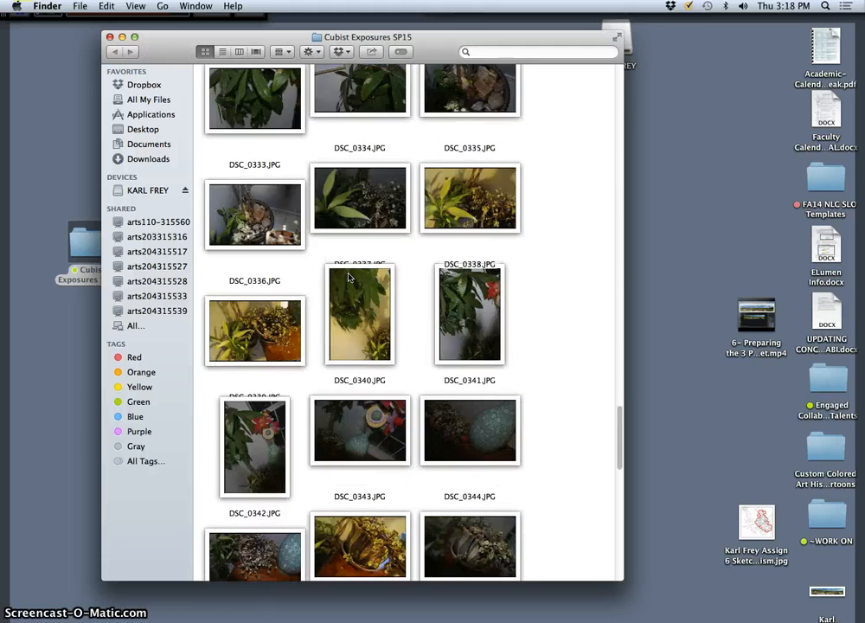
Look through the remaining photos in the Cubist Exposures SP15 folder and minimize its window.
scroll(349, 277, "up", 20)
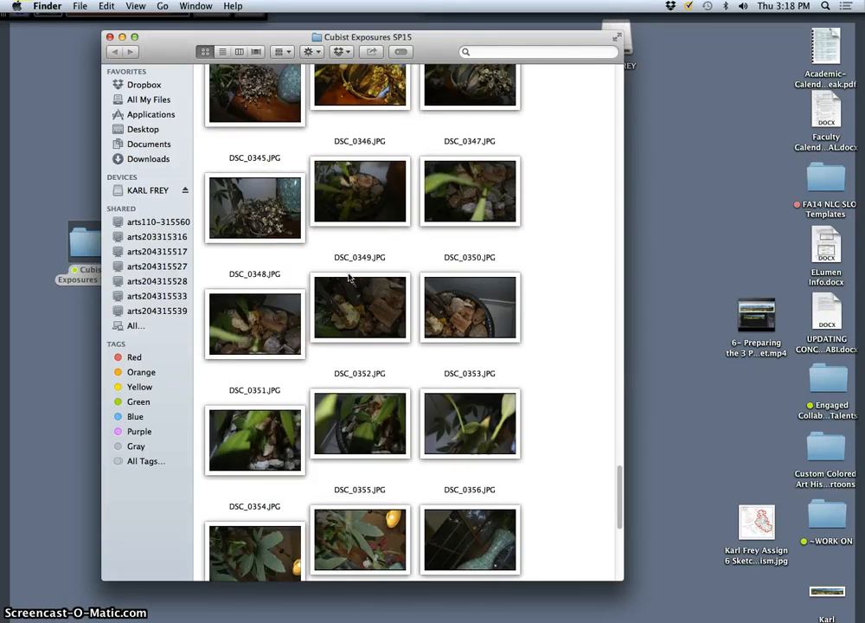
scroll(350, 277, "up", 5)
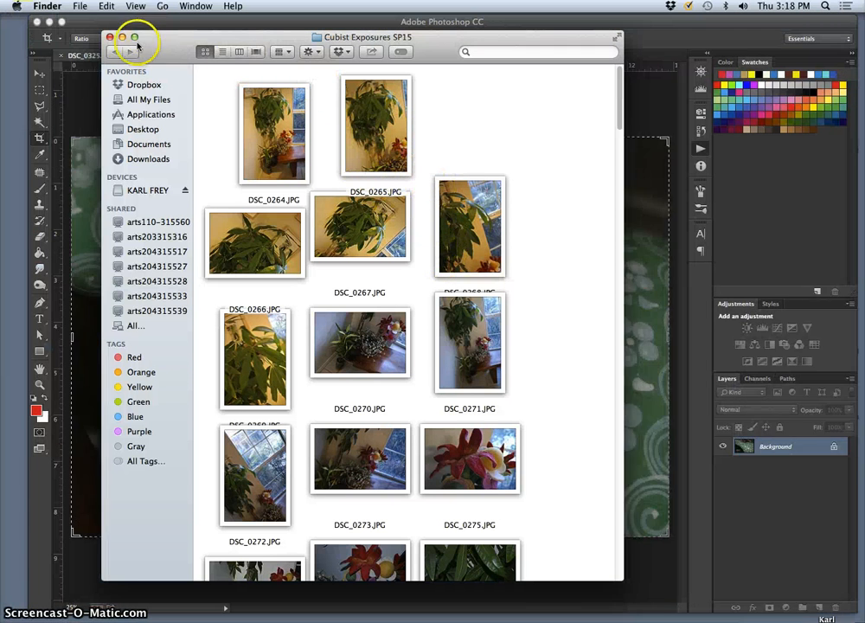
left_click(122, 38)
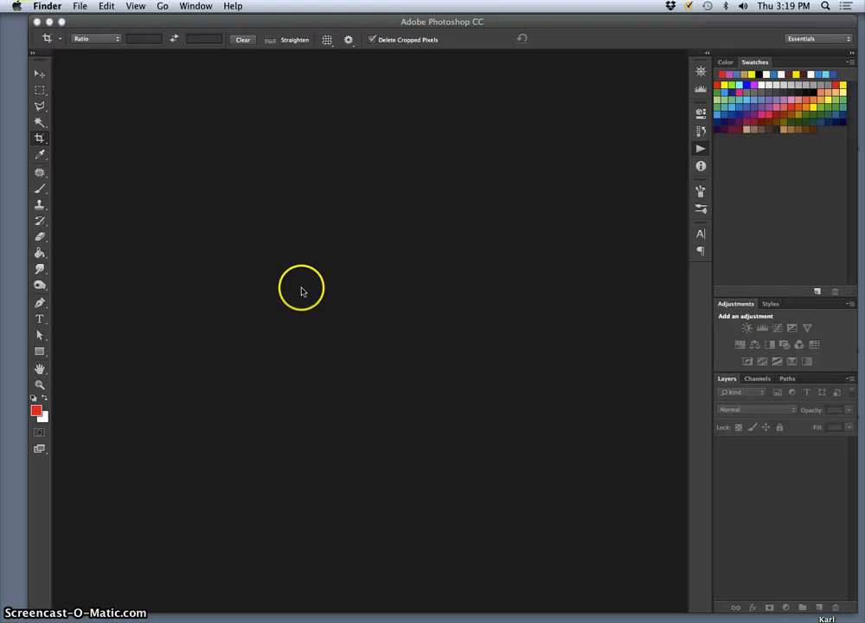
Minimize Photoshop and check the total size of the Cubist Exposures SP15 desktop folder in its file info.
left_click(49, 21)
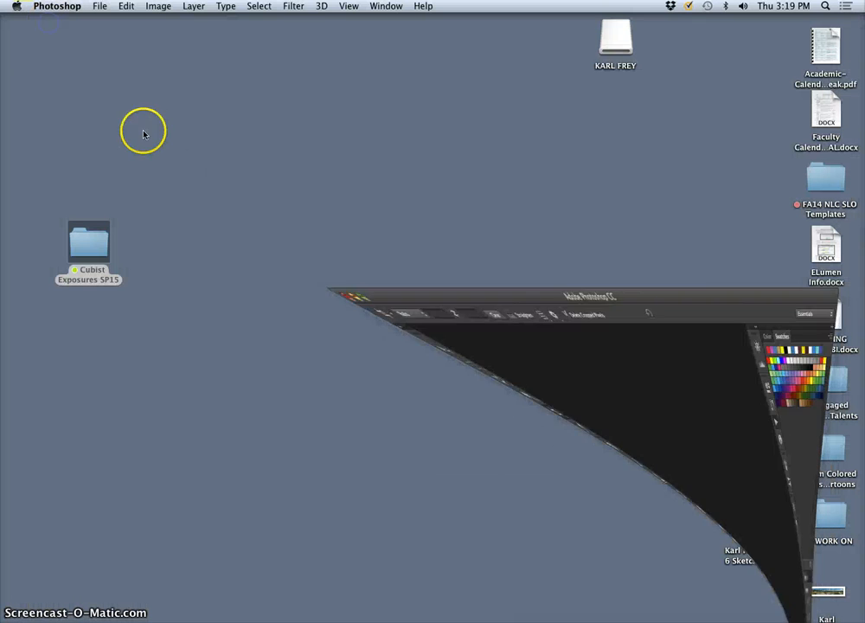
double_click(82, 245)
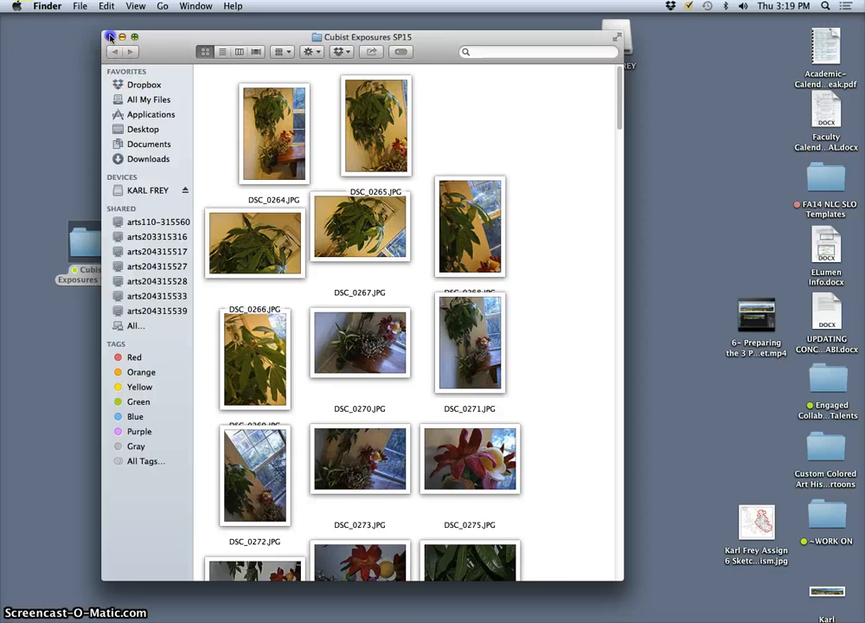
left_click(110, 38)
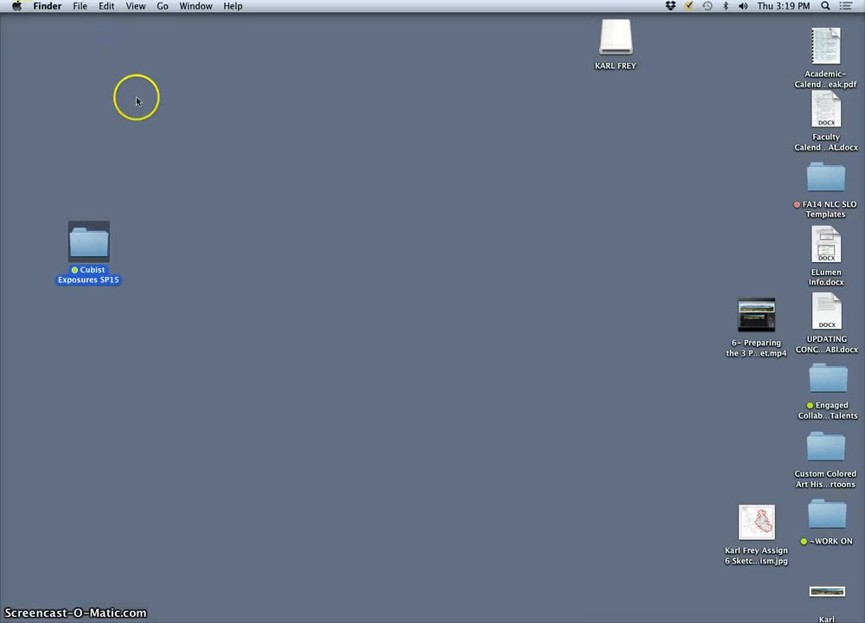
right_click(86, 242)
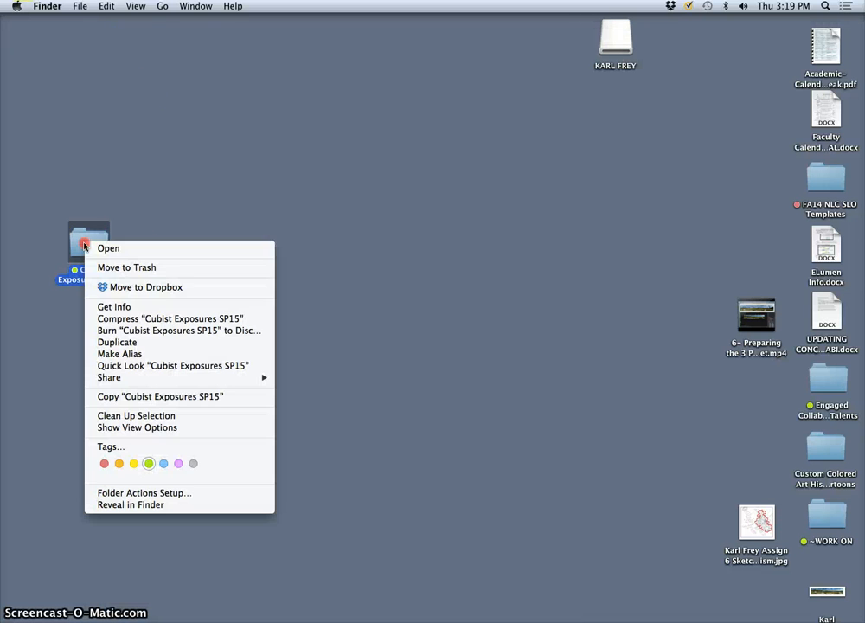
left_click(114, 306)
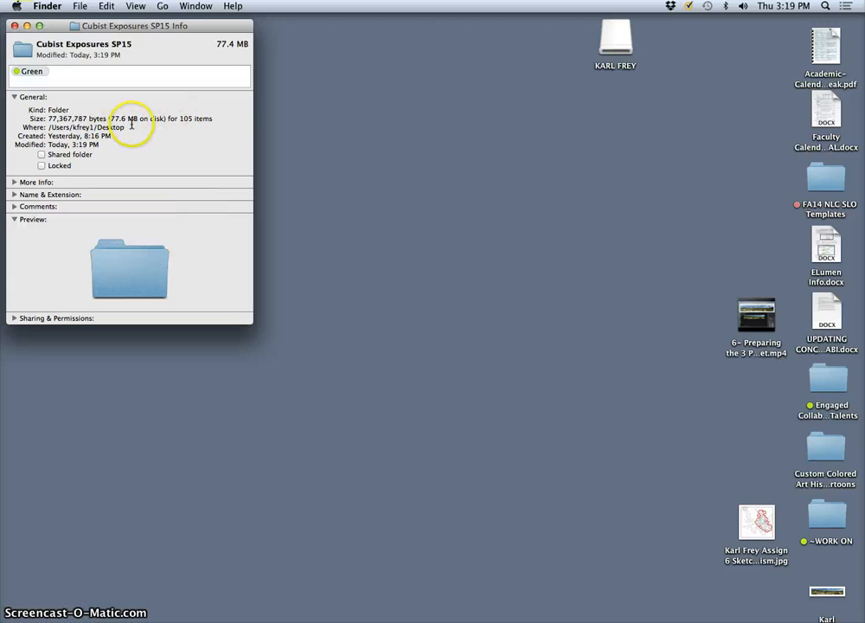
left_click(15, 28)
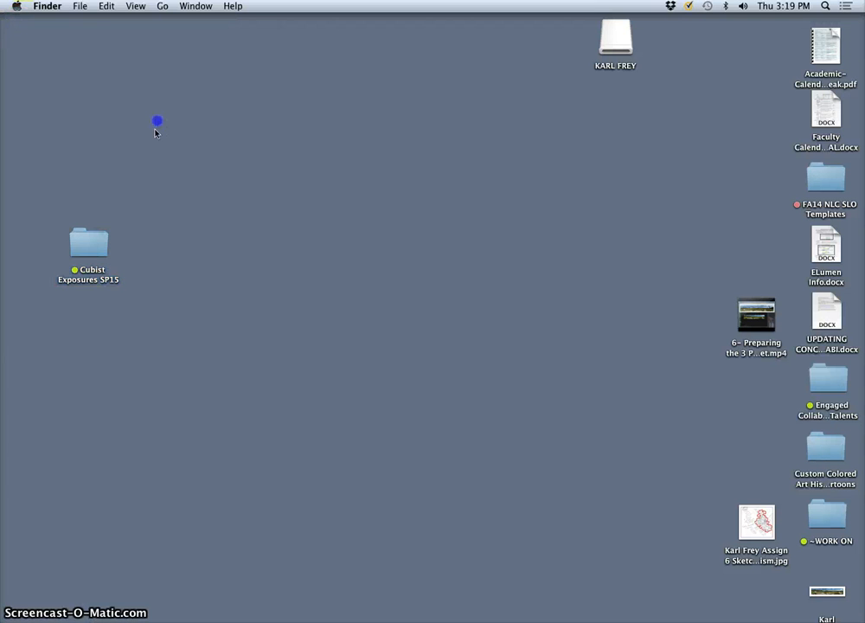
Open DSC_0319.JPG from the Cubist Exposures SP15 folder, check its dimensions and resolution without changing them, and close the photo and folder.
double_click(93, 239)
scroll(299, 354, "down", 10)
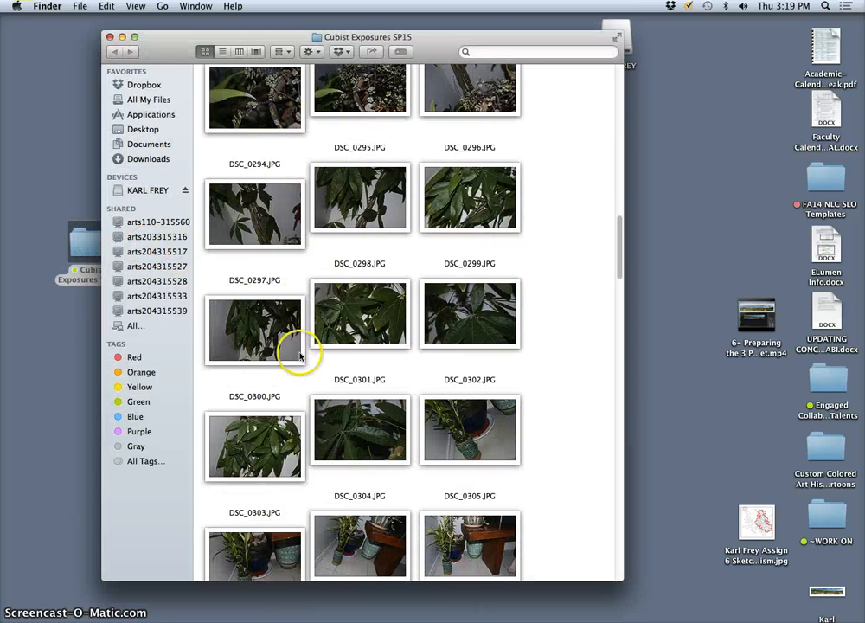
scroll(317, 309, "down", 5)
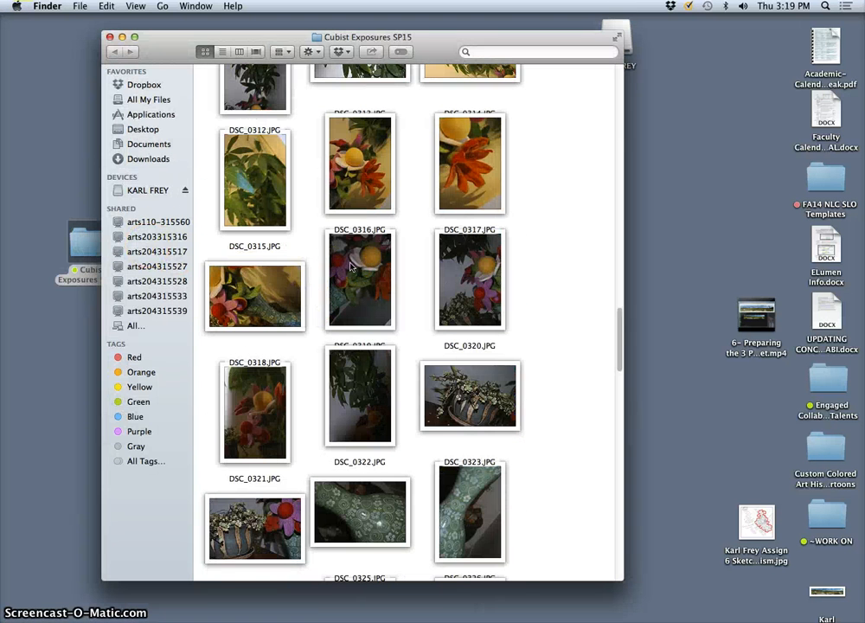
double_click(352, 269)
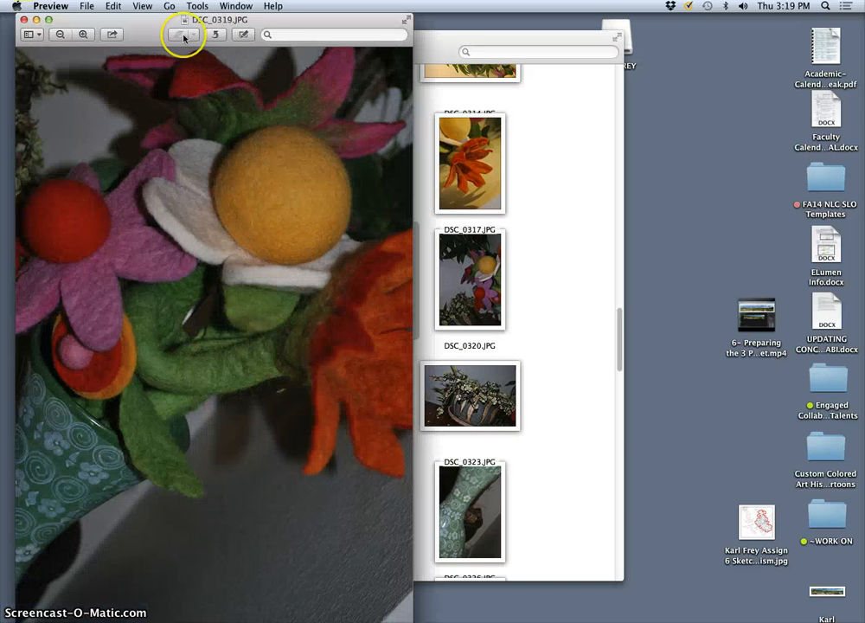
left_click(196, 6)
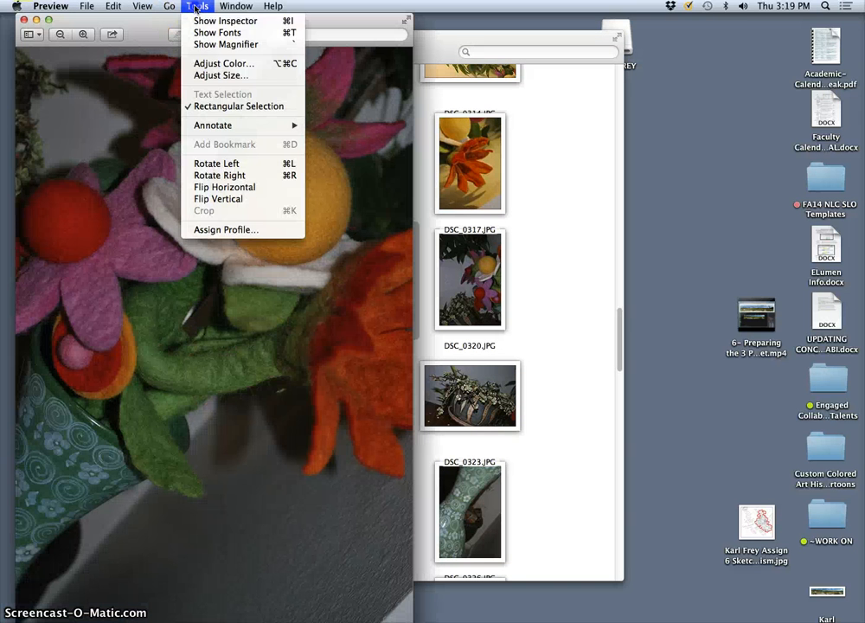
left_click(211, 76)
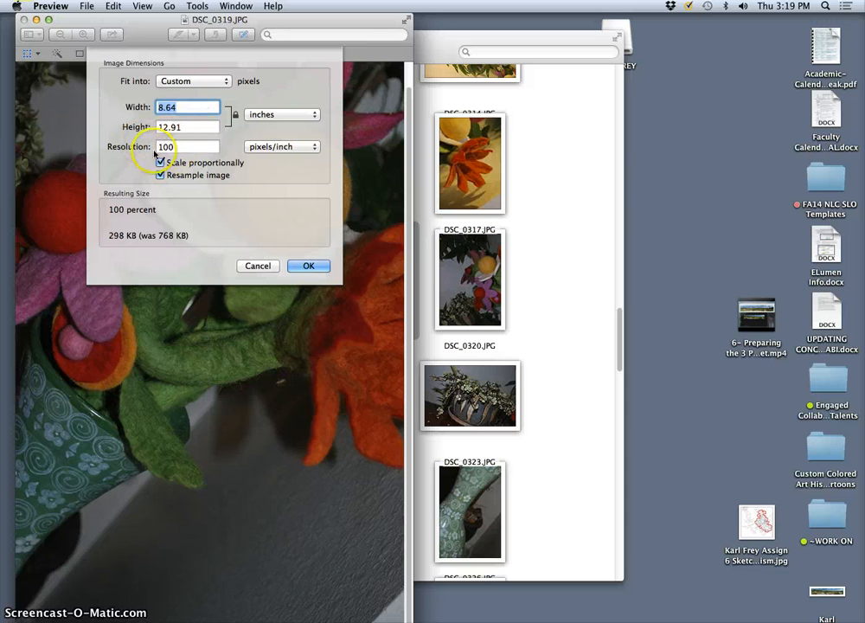
left_click(265, 266)
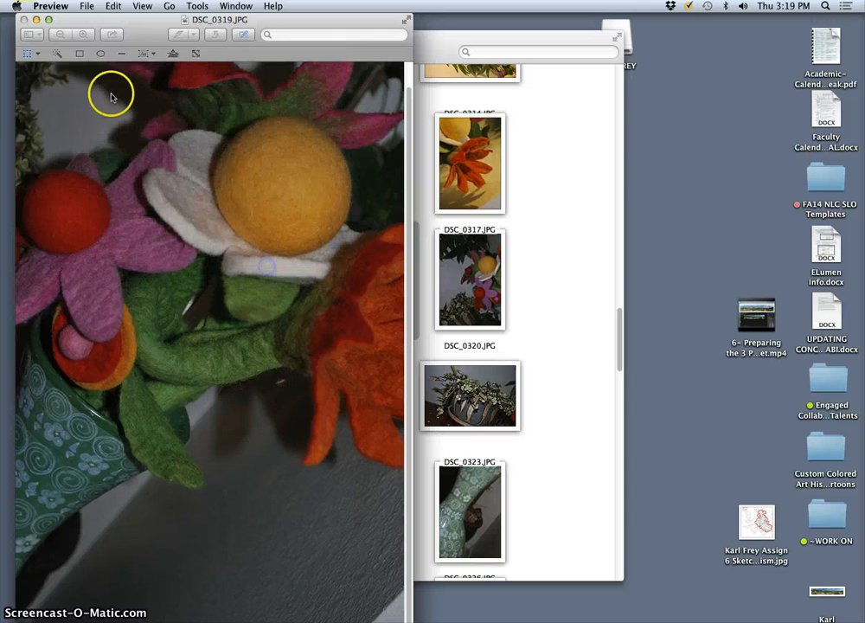
left_click(22, 18)
left_click(304, 142)
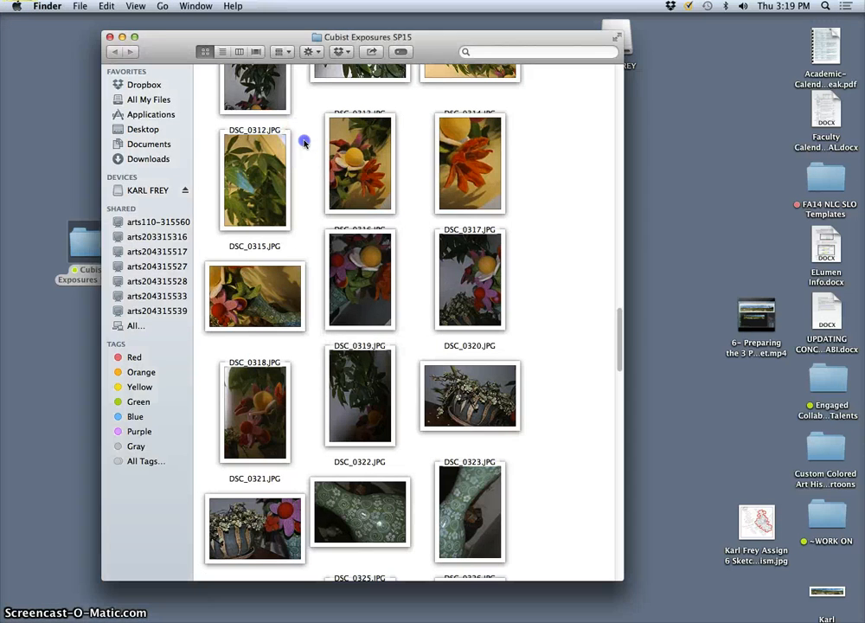
left_click(109, 37)
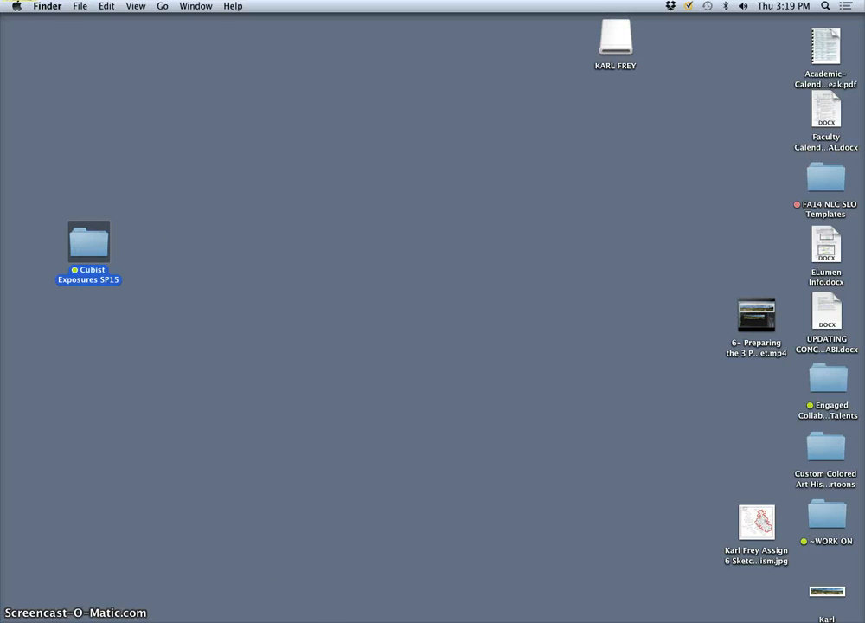
Switch back to Photoshop and collapse the expanded Actions panel.
mouse_move(338, 619)
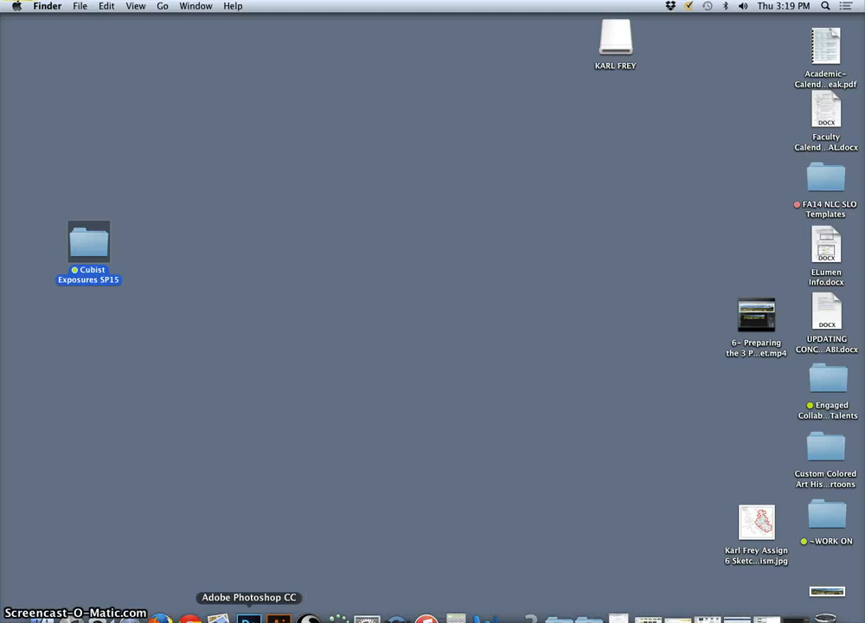
left_click(249, 617)
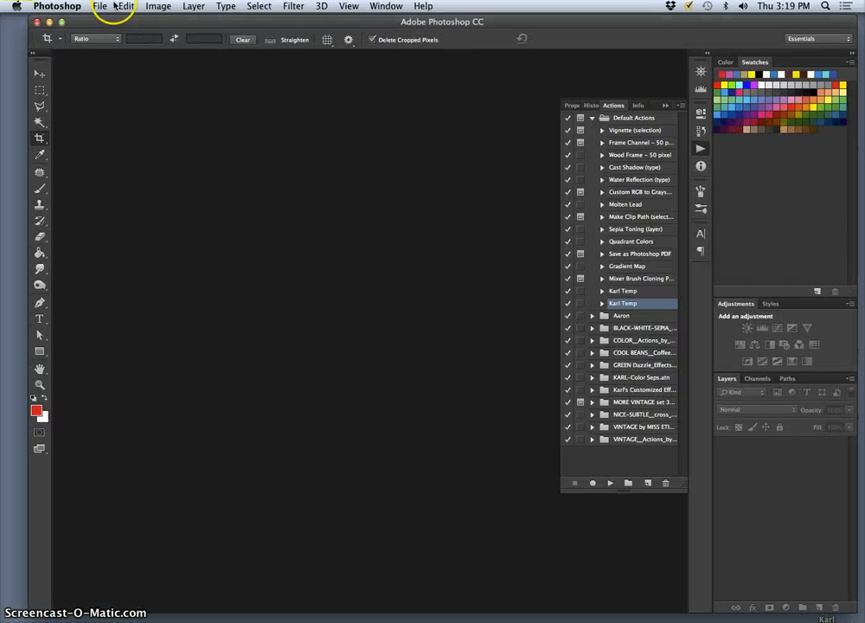
left_click(666, 105)
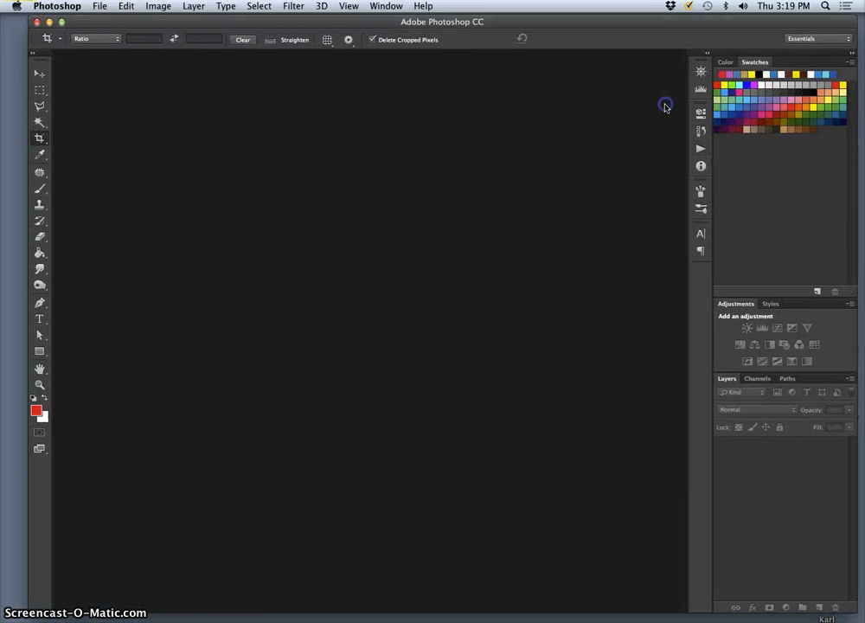
Start a Photomerge with the Collage layout and browse the desktop for its source files.
left_click(102, 6)
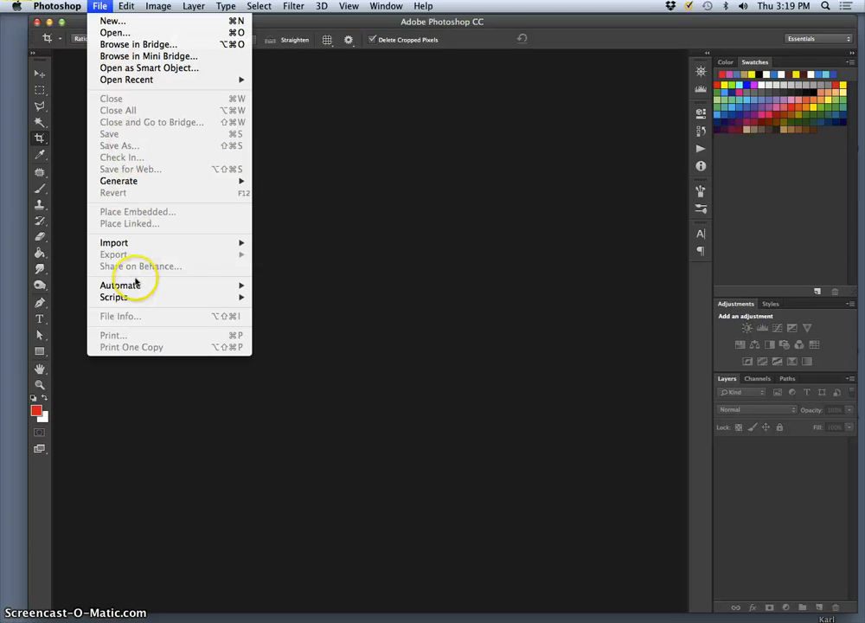
mouse_move(152, 298)
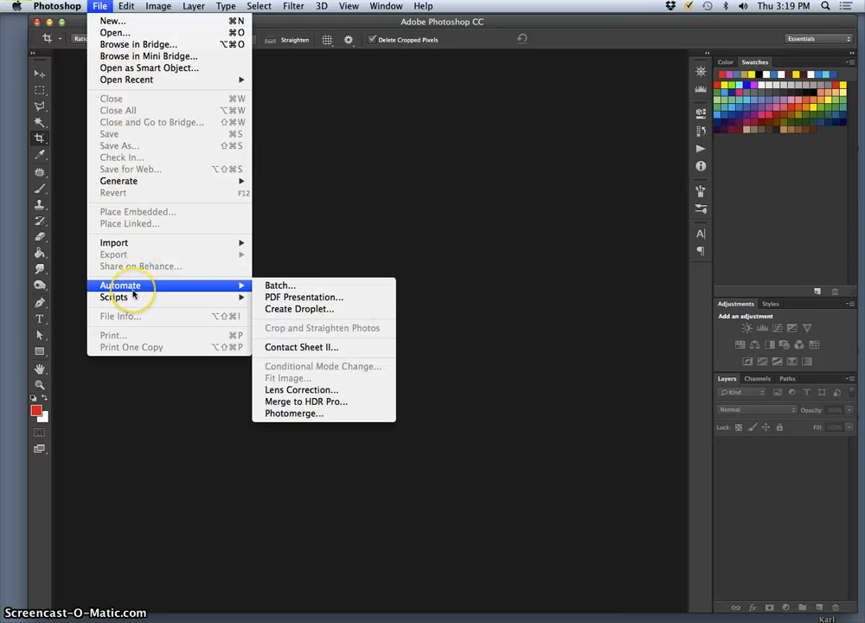
left_click(312, 413)
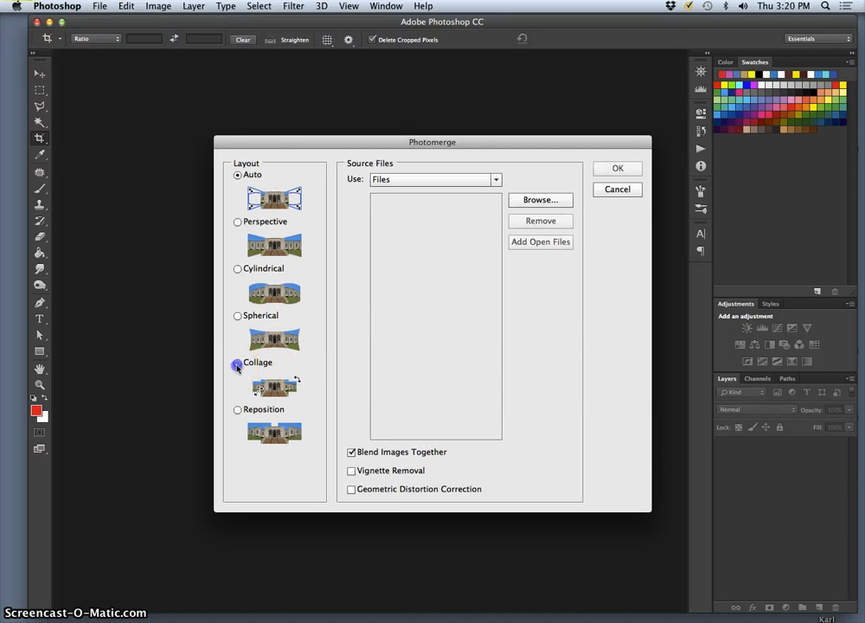
left_click(237, 366)
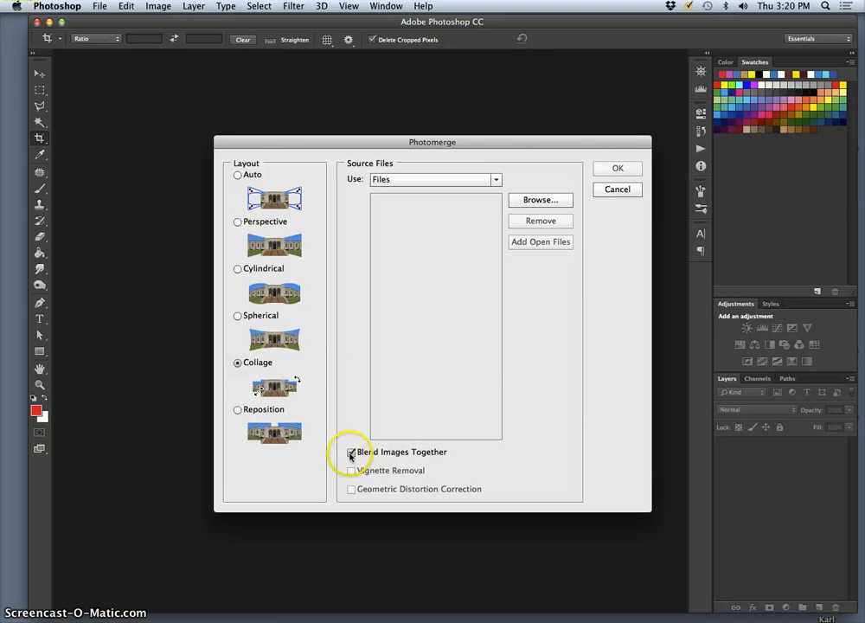
left_click(540, 202)
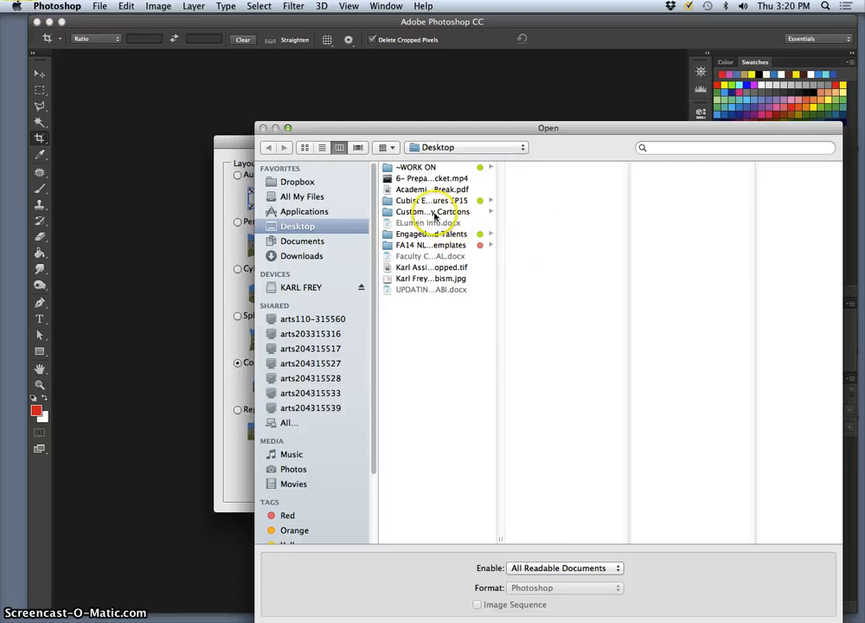